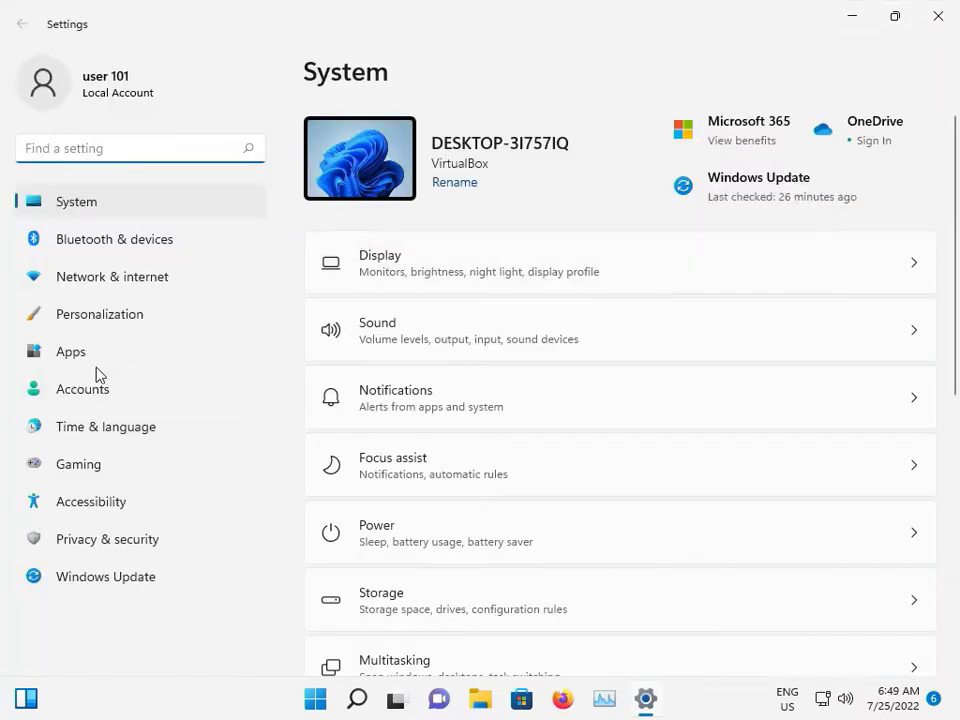
Step: Go to the Apps section in the Settings left navigation pane
left_click(101, 360)
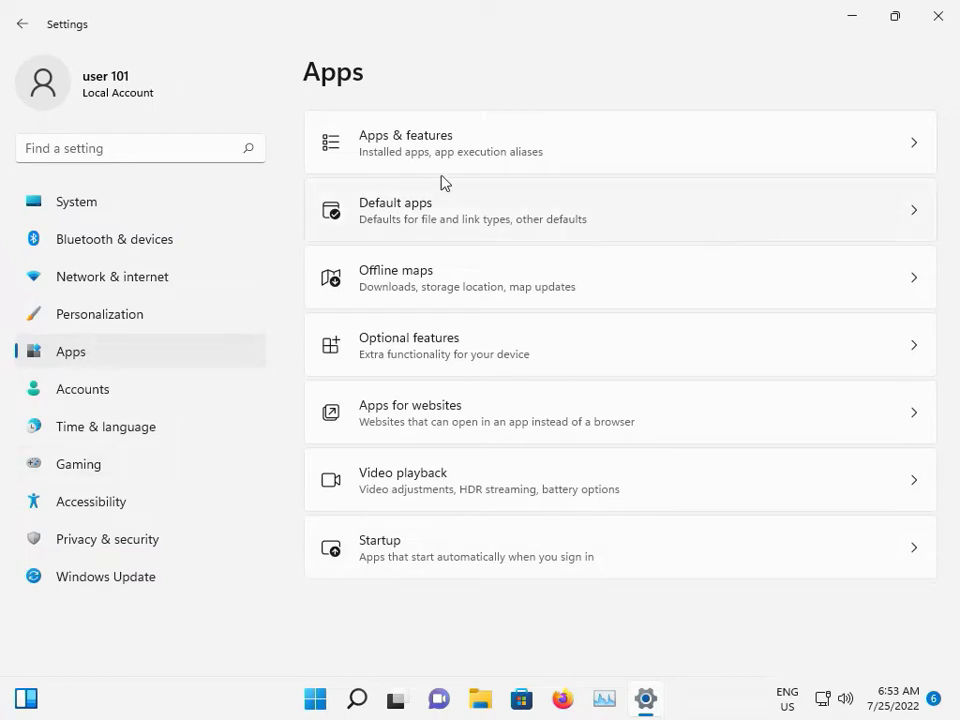
Step: In Apps & features, find Microsoft Store in the installed apps list and open its options menu
left_click(489, 160)
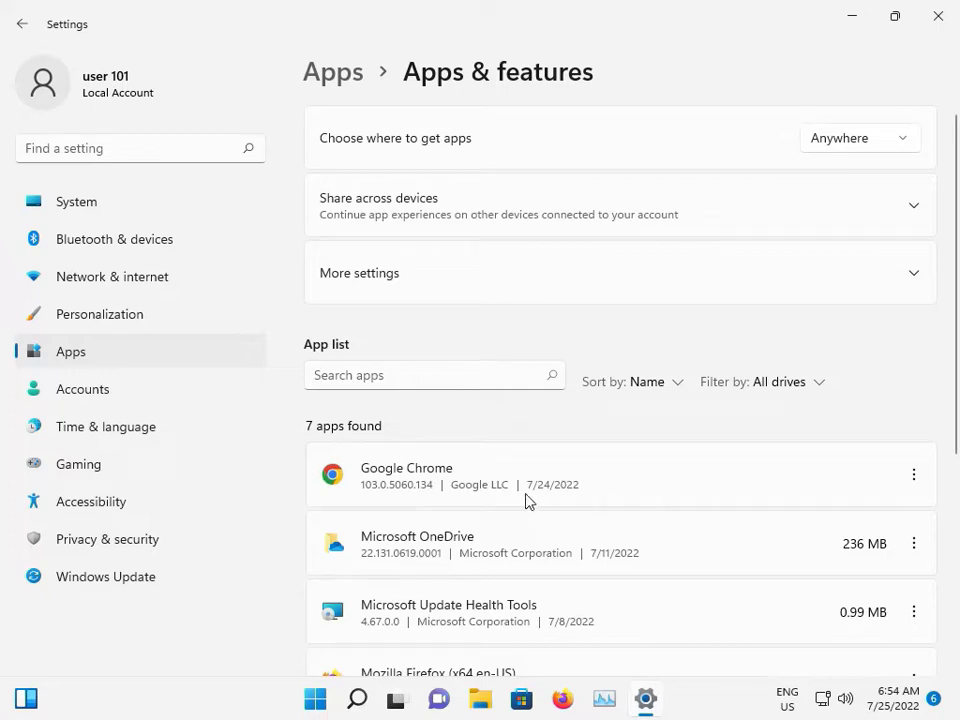
scroll(521, 499, "down", 5)
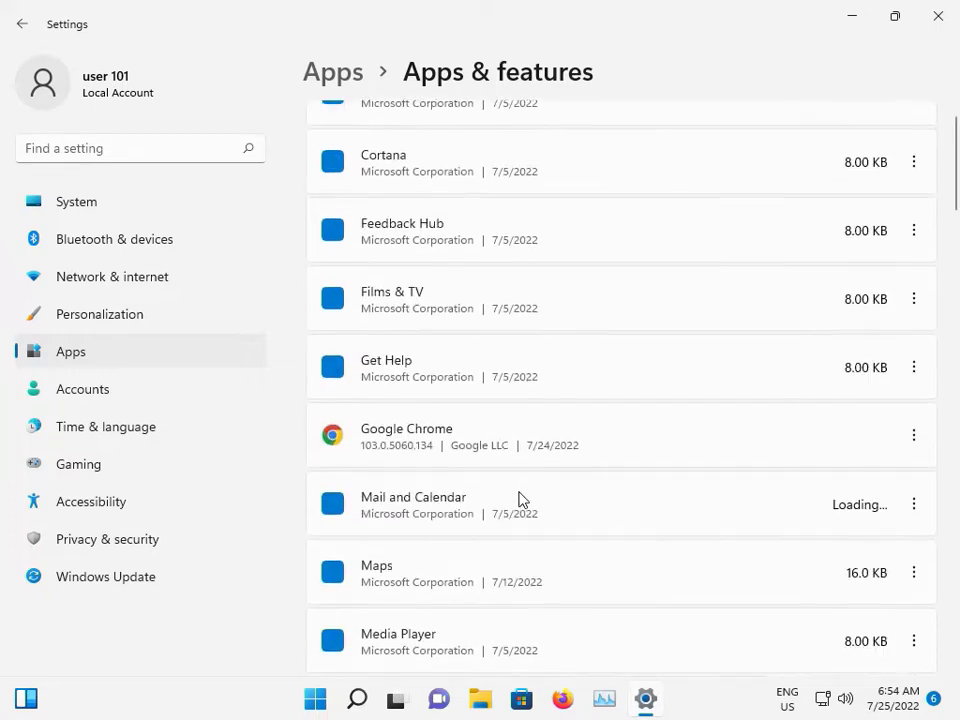
scroll(504, 495, "down", 5)
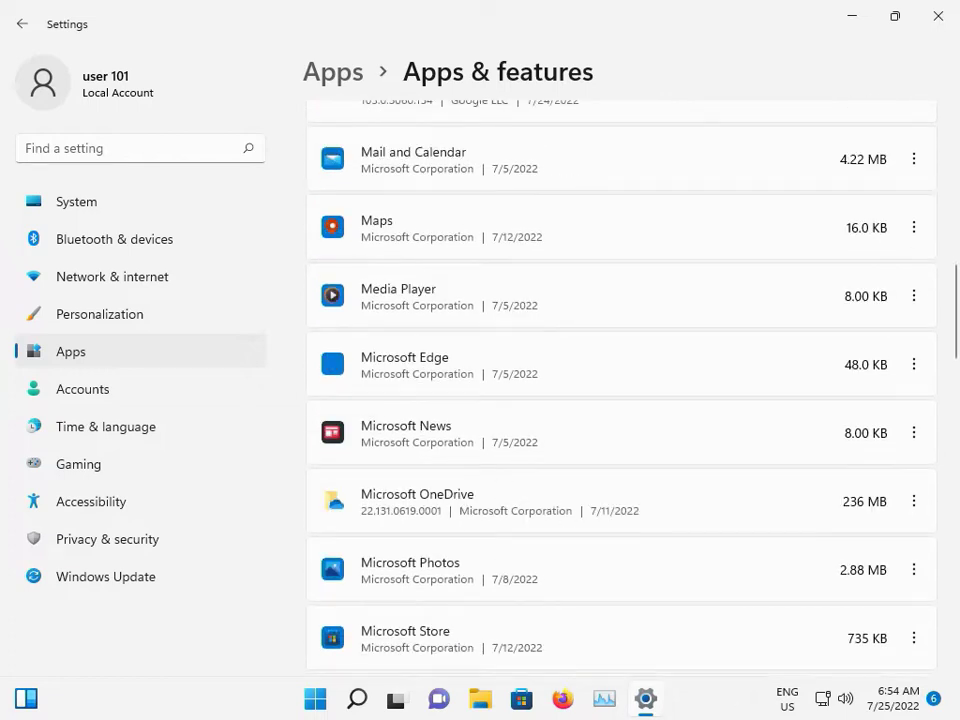
scroll(504, 497, "down", 5)
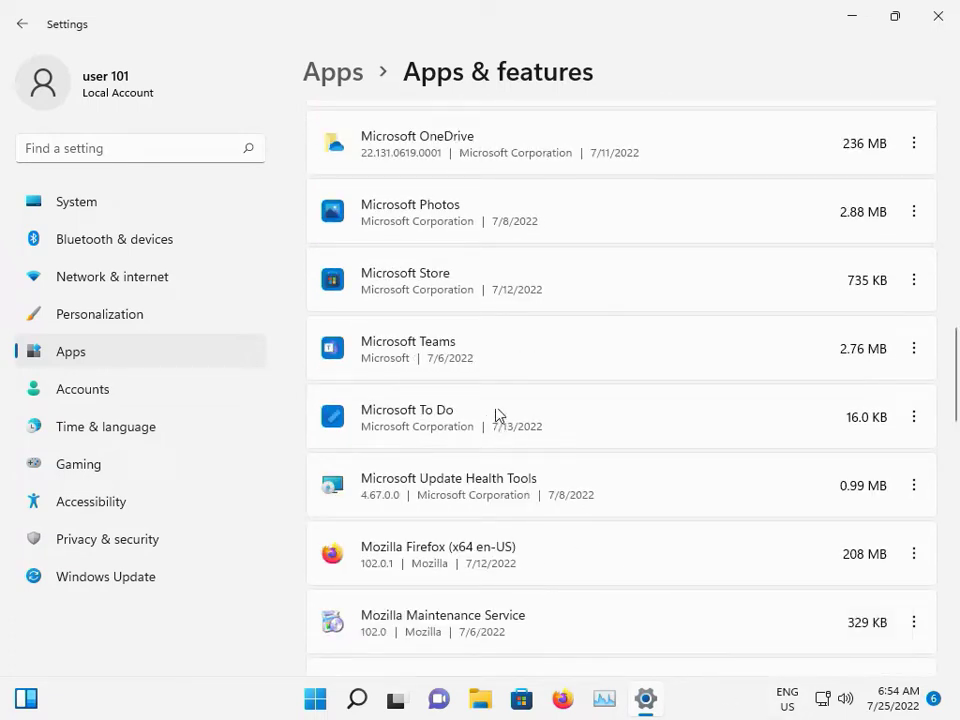
left_click(913, 281)
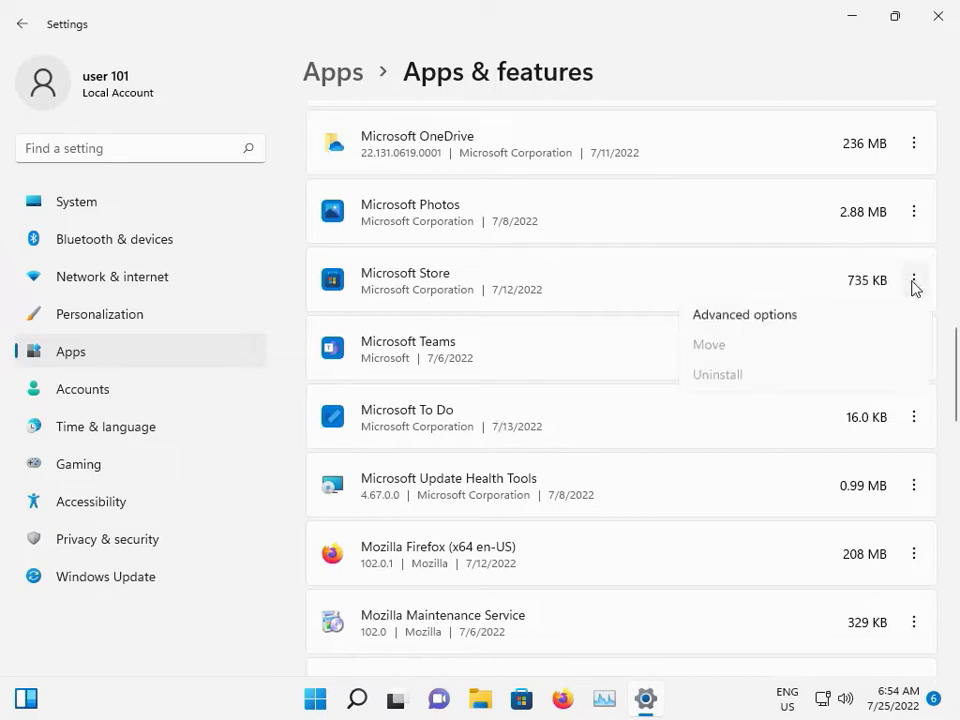
Step: Reset and then repair Microsoft Store from its Advanced options, then close Settings
left_click(725, 321)
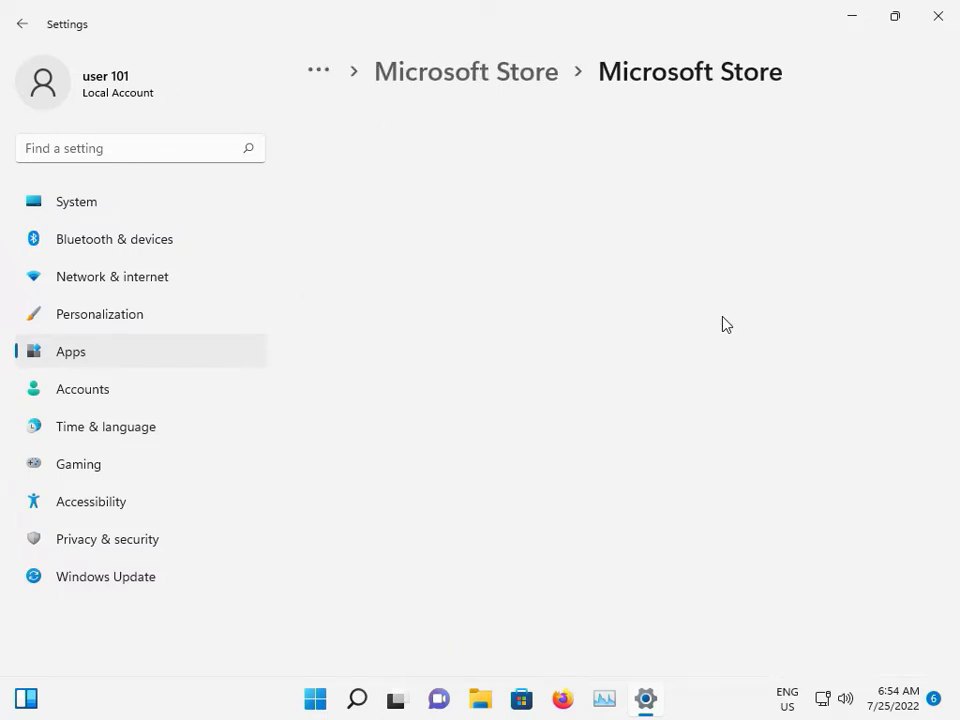
scroll(448, 467, "down", 3)
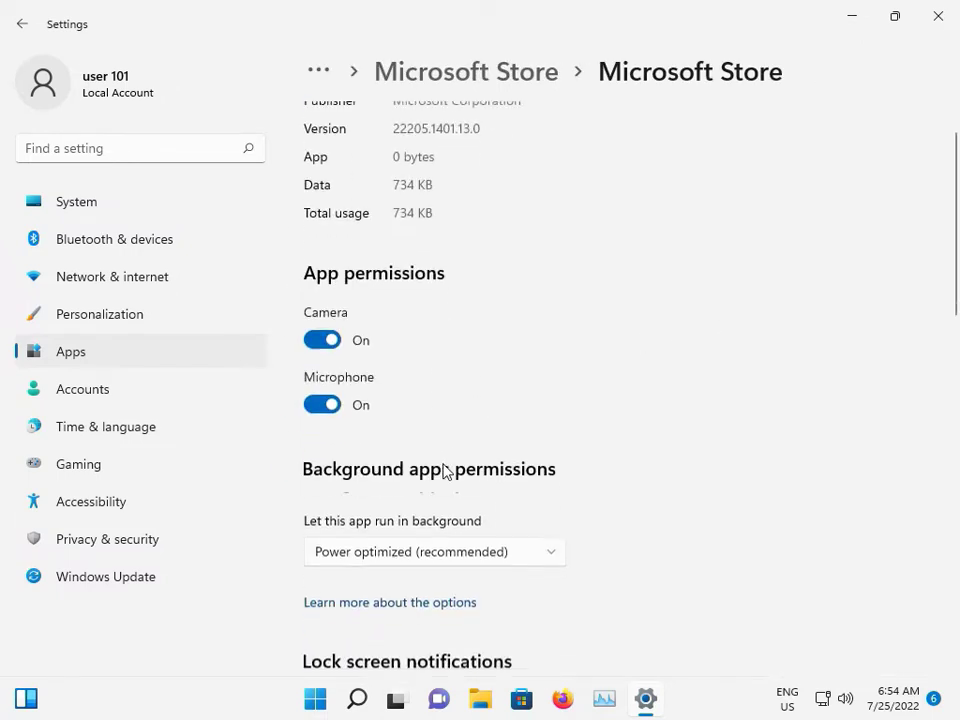
scroll(457, 476, "down", 5)
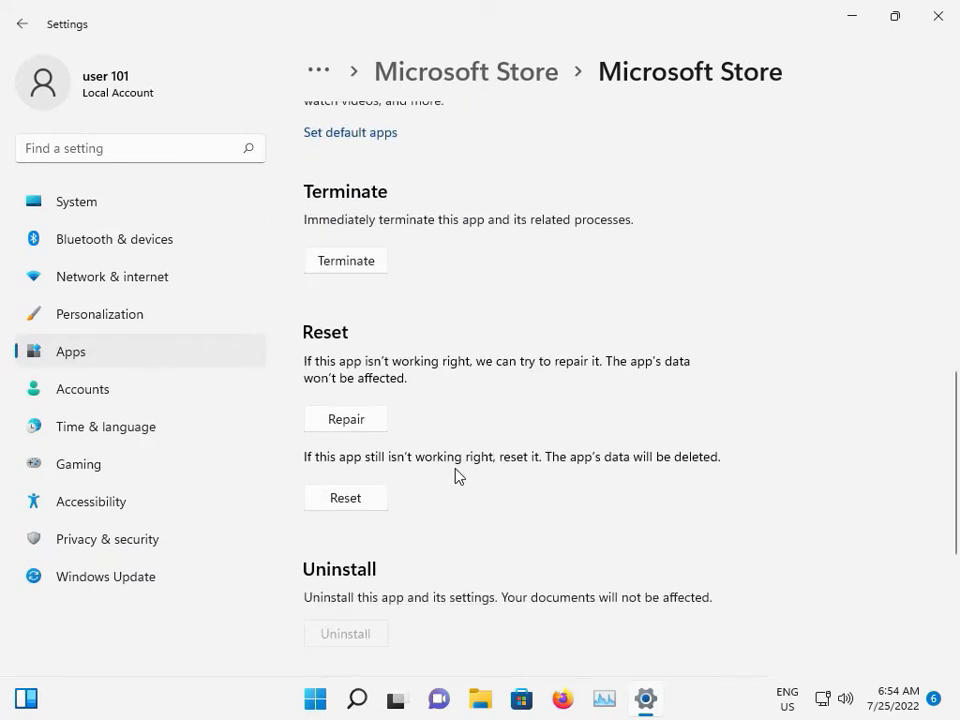
left_click(354, 498)
left_click(429, 451)
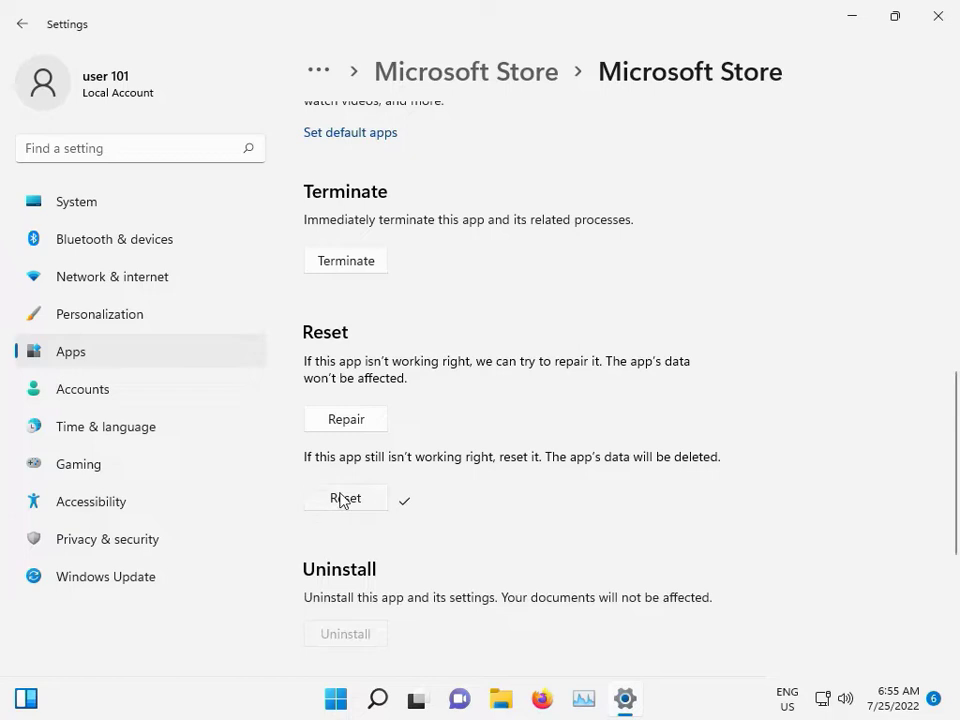
left_click(355, 426)
left_click(938, 20)
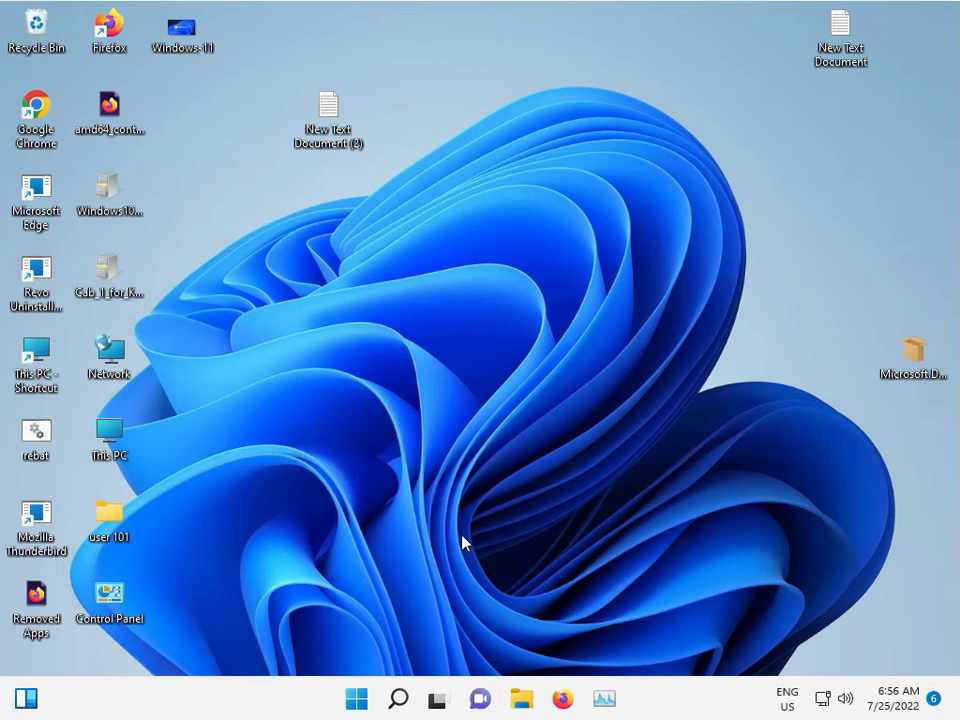
Step: Launch Computer Management from This PC's full context menu in a maximized File Explorer
left_click(536, 703)
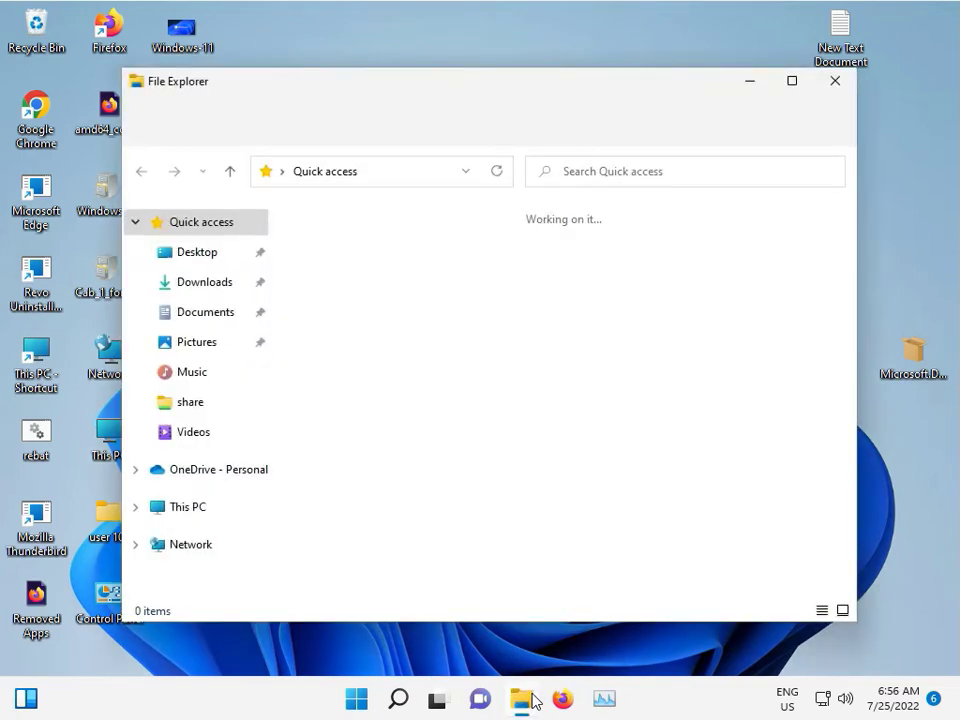
double_click(476, 91)
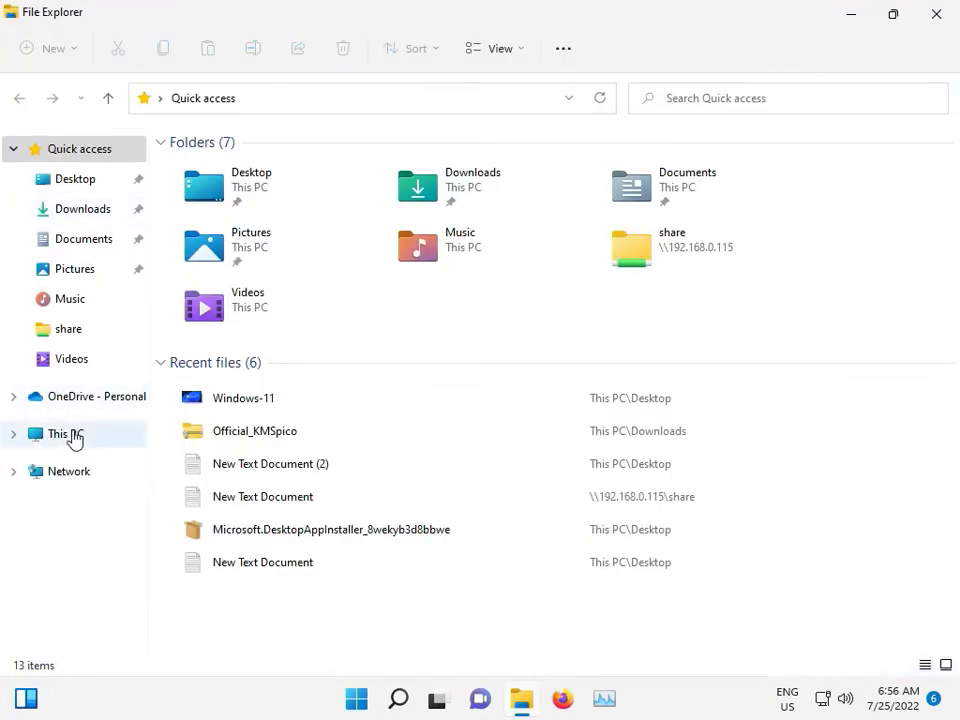
right_click(75, 436)
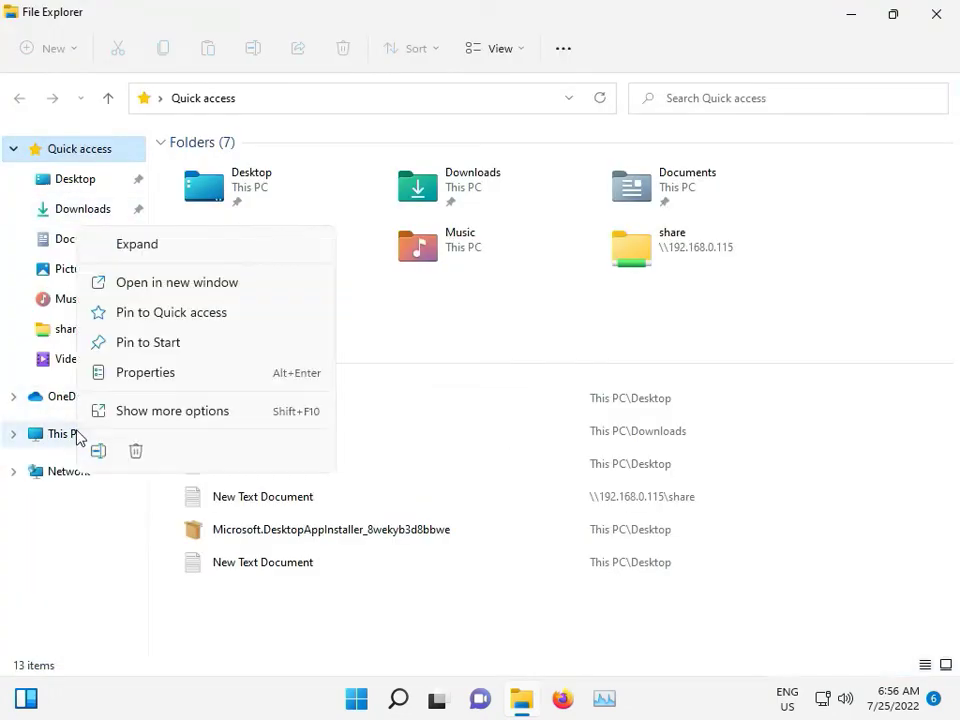
left_click(150, 418)
left_click(200, 454)
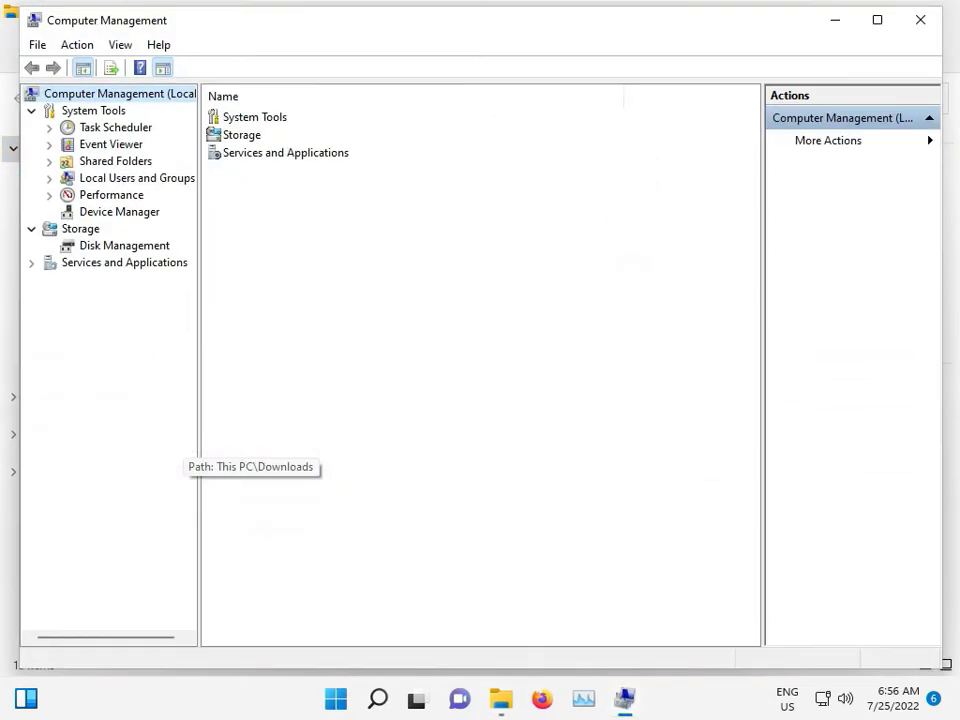
Step: Search automatically for a newer Microsoft Basic Display Adapter driver in Device Manager, confirming the best is installed
left_click(88, 212)
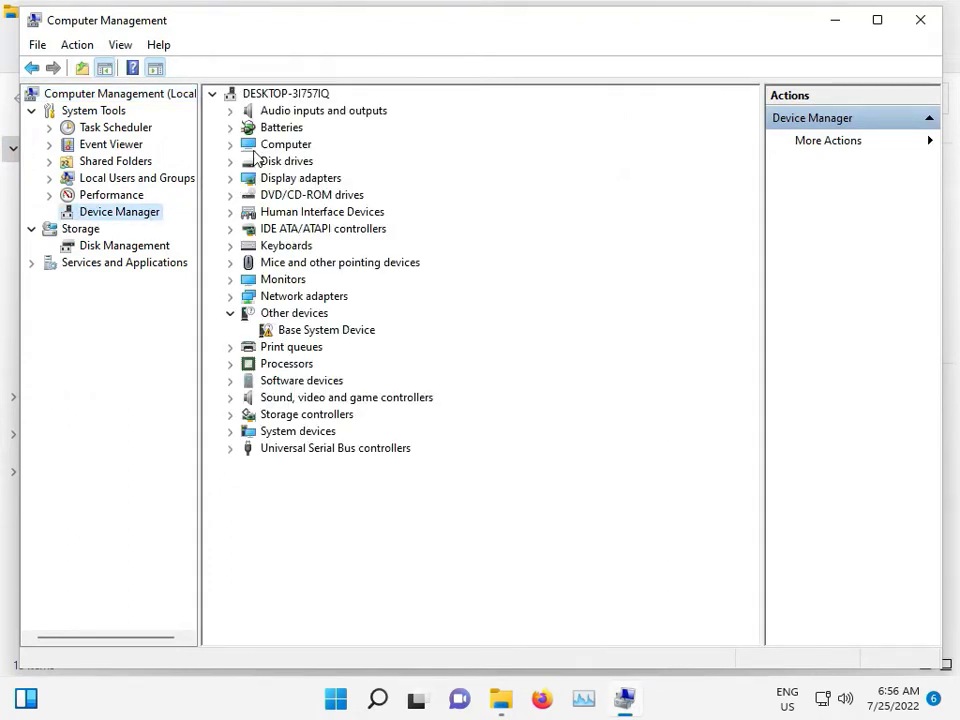
left_click(230, 178)
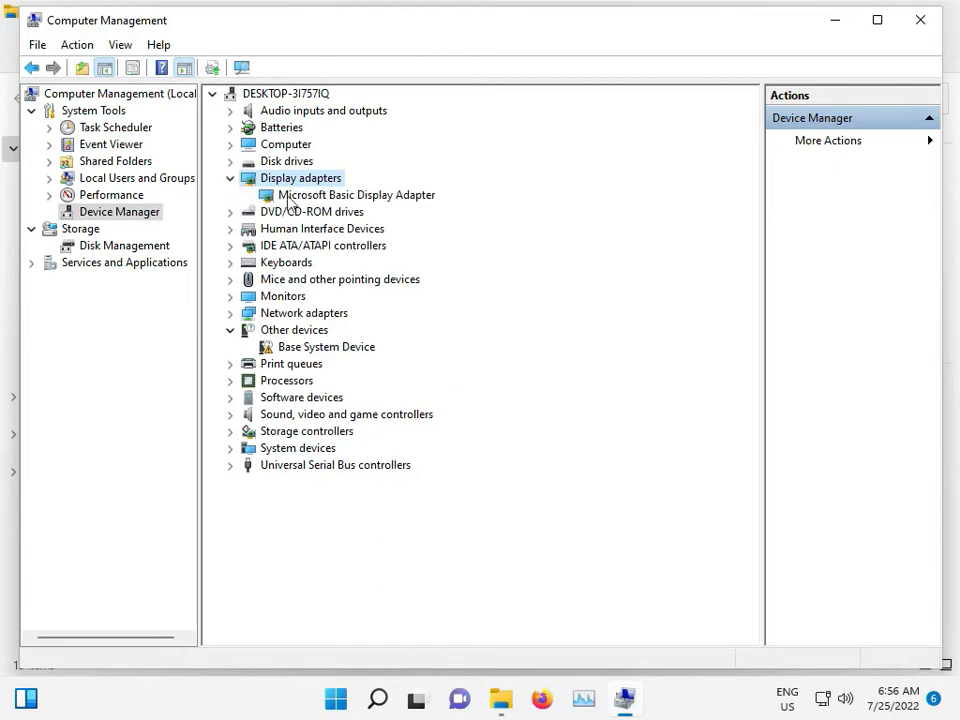
right_click(307, 197)
left_click(345, 208)
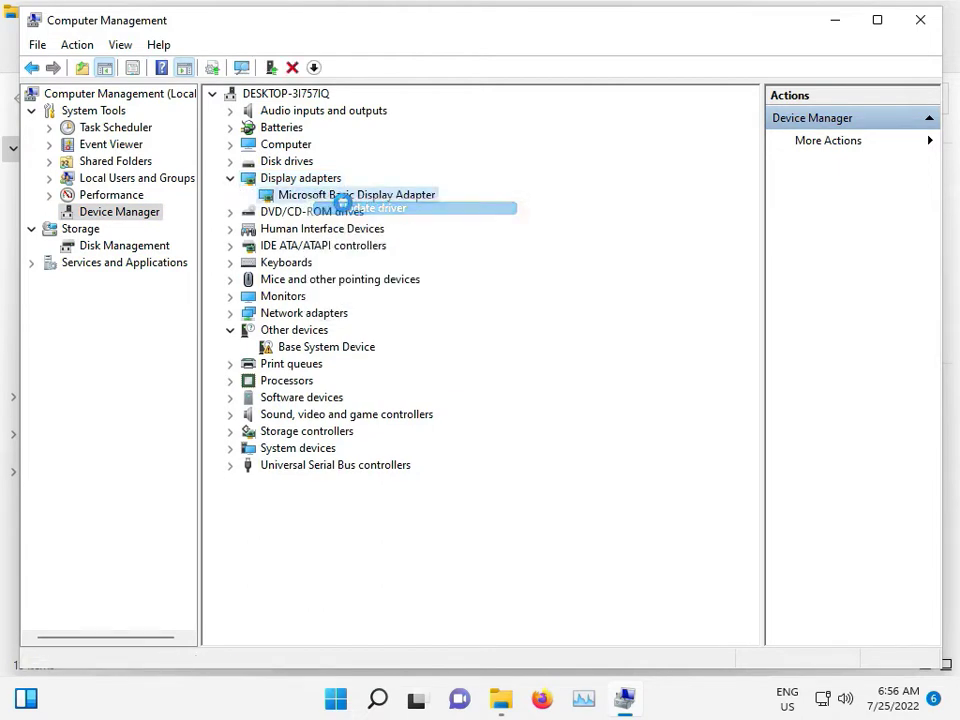
left_click(585, 345)
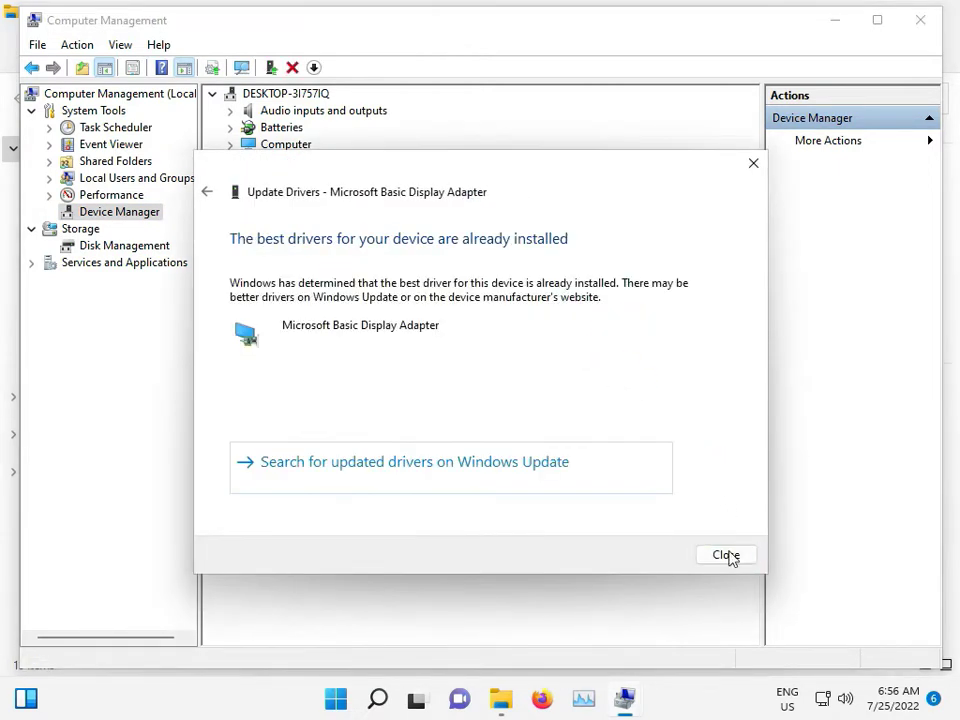
left_click(727, 557)
Step: Review the Microsoft Basic Display Adapter's Driver tab in its properties, then close the dialog
right_click(311, 196)
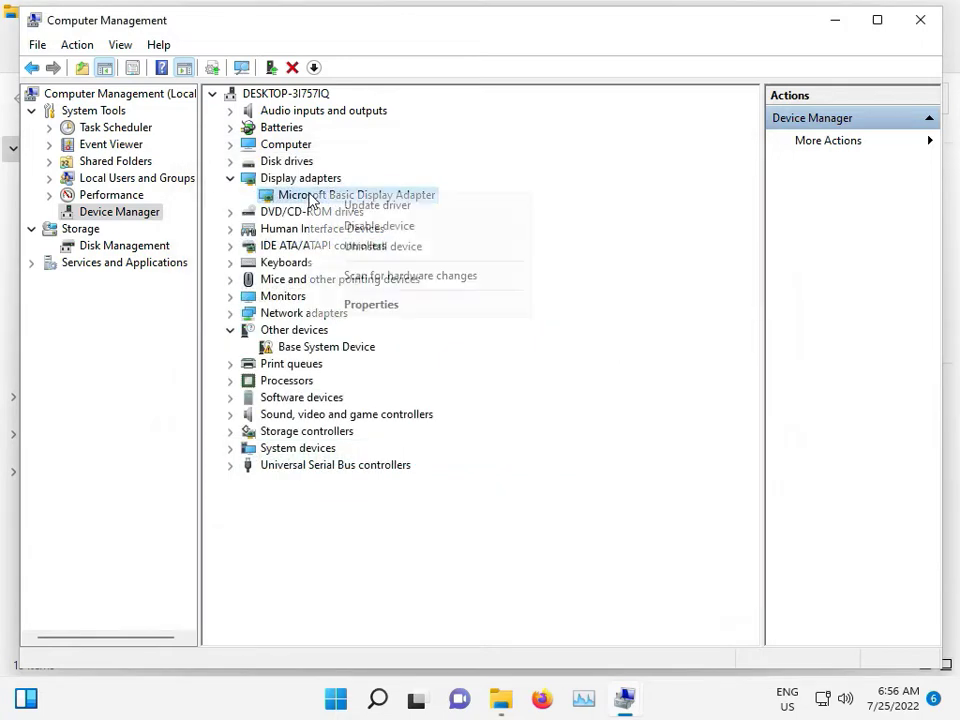
left_click(388, 310)
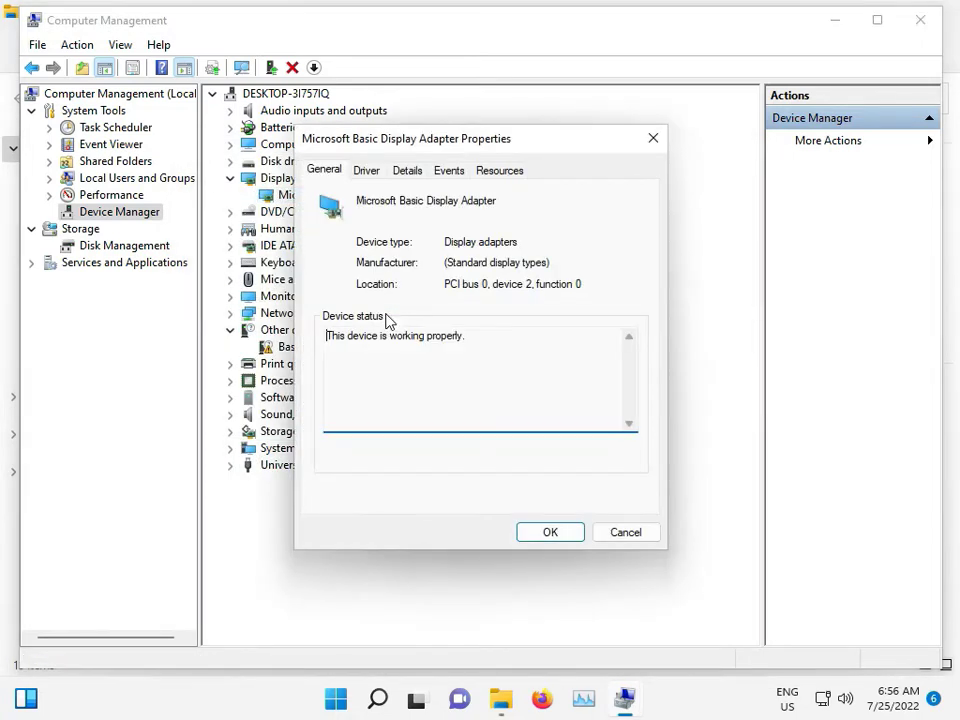
left_click(365, 171)
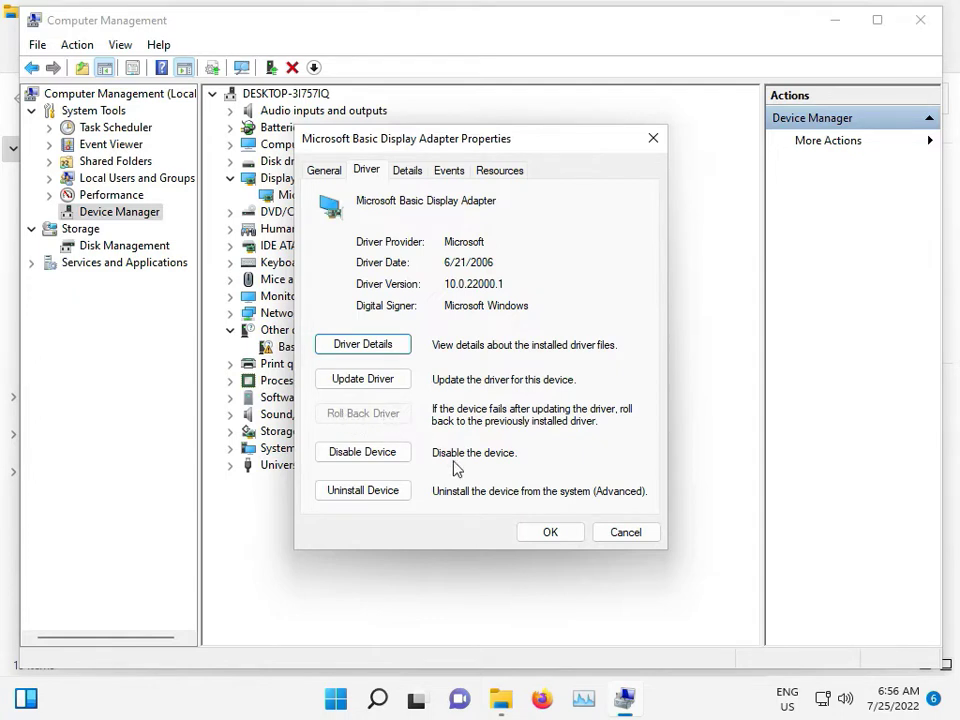
left_click(544, 531)
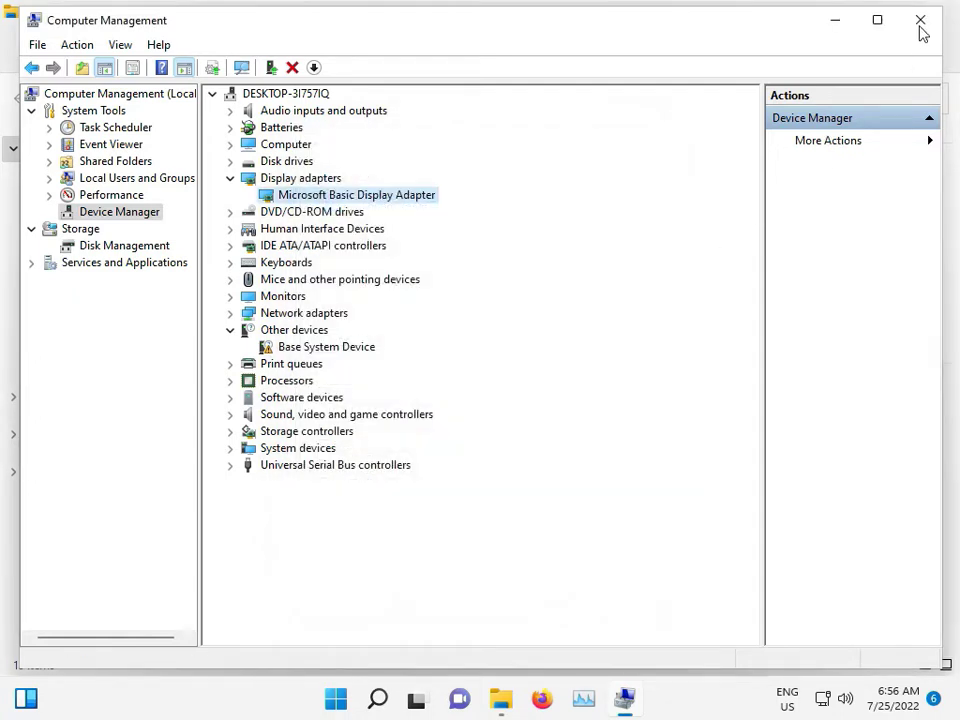
Step: Close Computer Management, go to Control Panel's Programs and Features, and start uninstalling Python Launcher
left_click(921, 20)
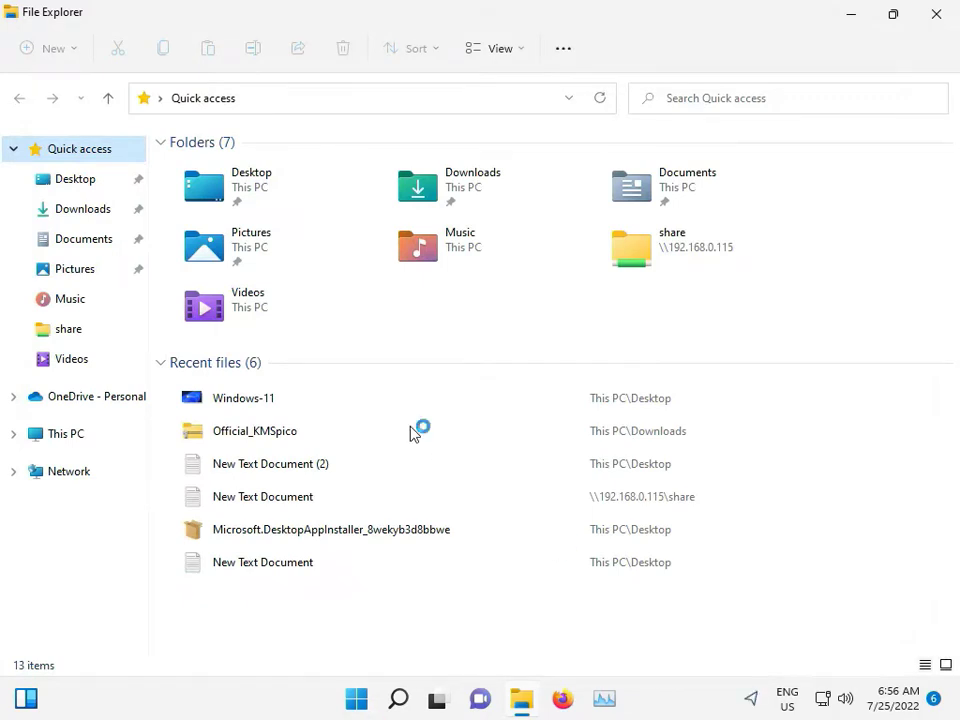
left_click(161, 99)
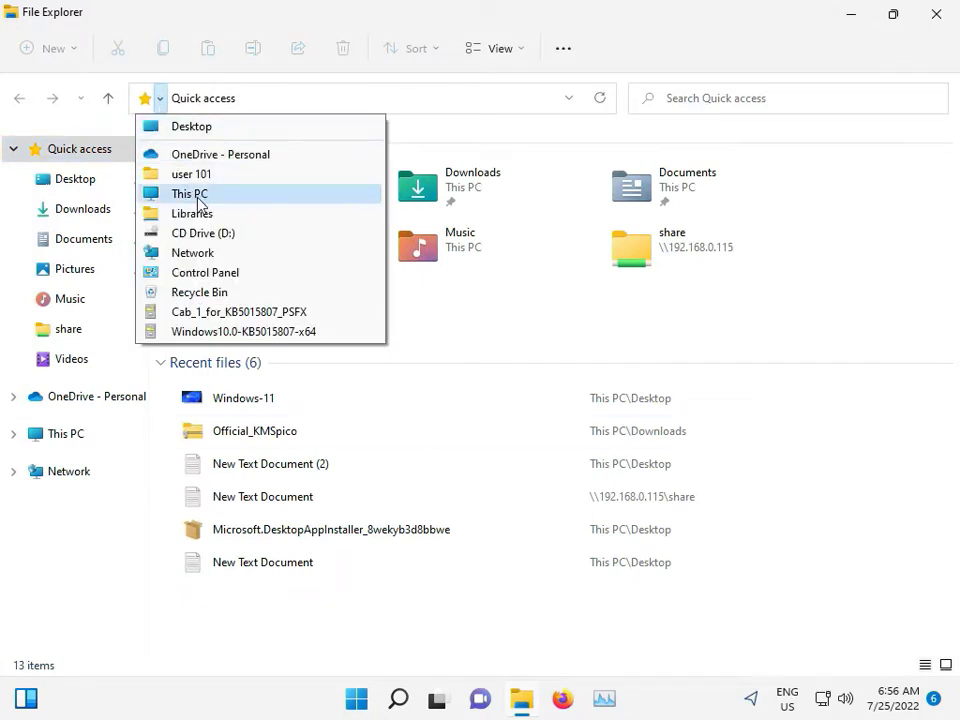
left_click(224, 279)
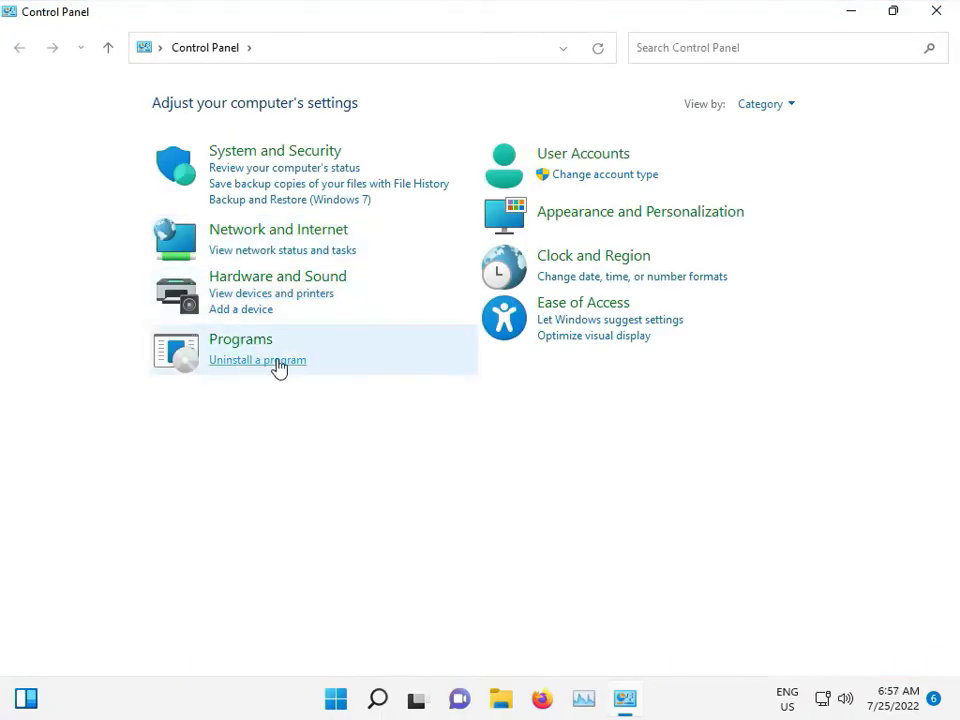
left_click(274, 362)
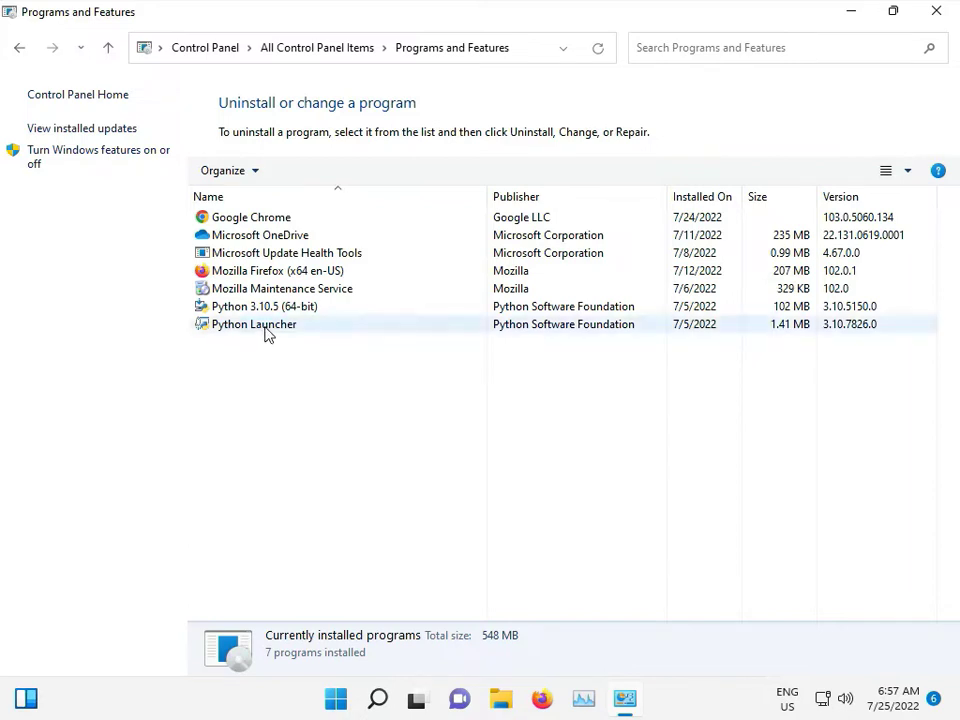
left_click(265, 333)
left_click(299, 171)
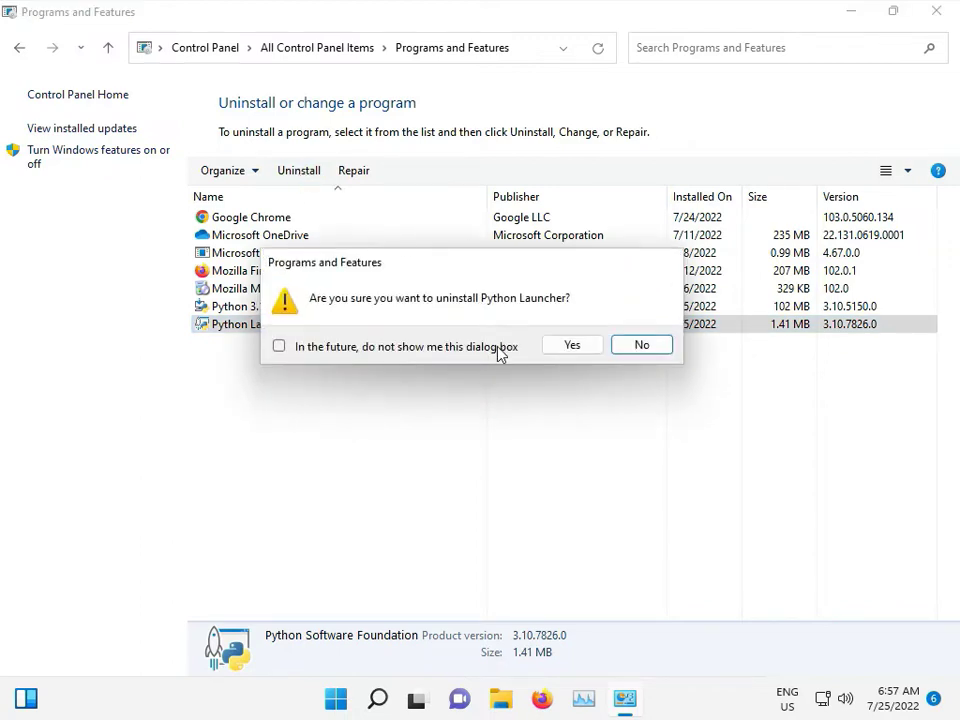
Step: Confirm removing Python Launcher, suppressing future prompts and approving the administrator request
left_click(498, 348)
left_click(575, 347)
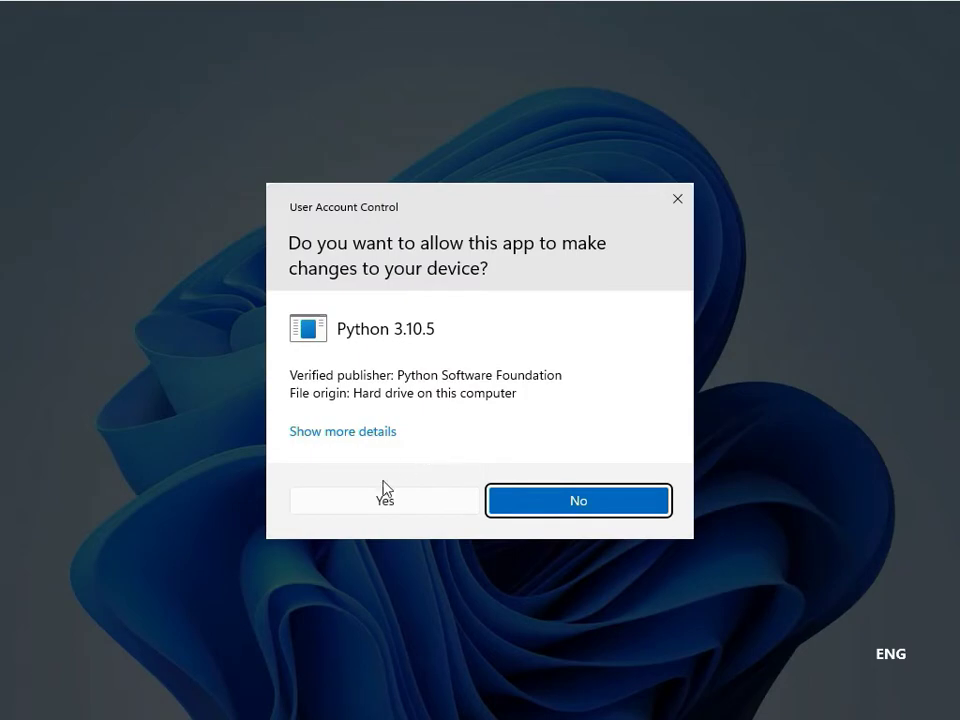
left_click(386, 503)
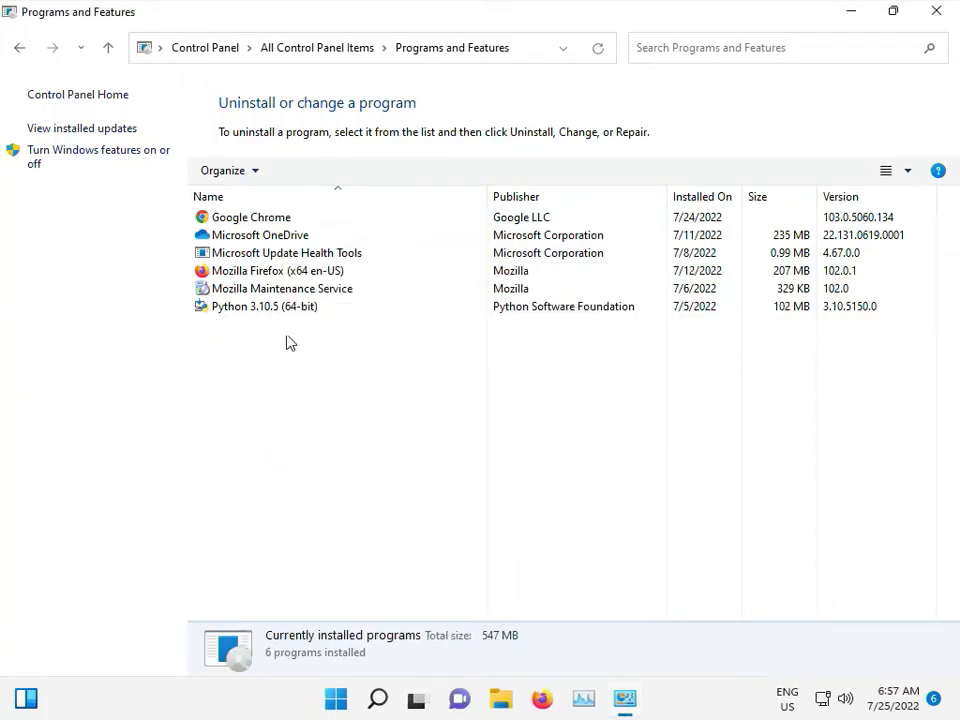
Step: Start uninstalling Python 3.10.5 (64-bit), then close the program list and progress window
left_click(292, 308)
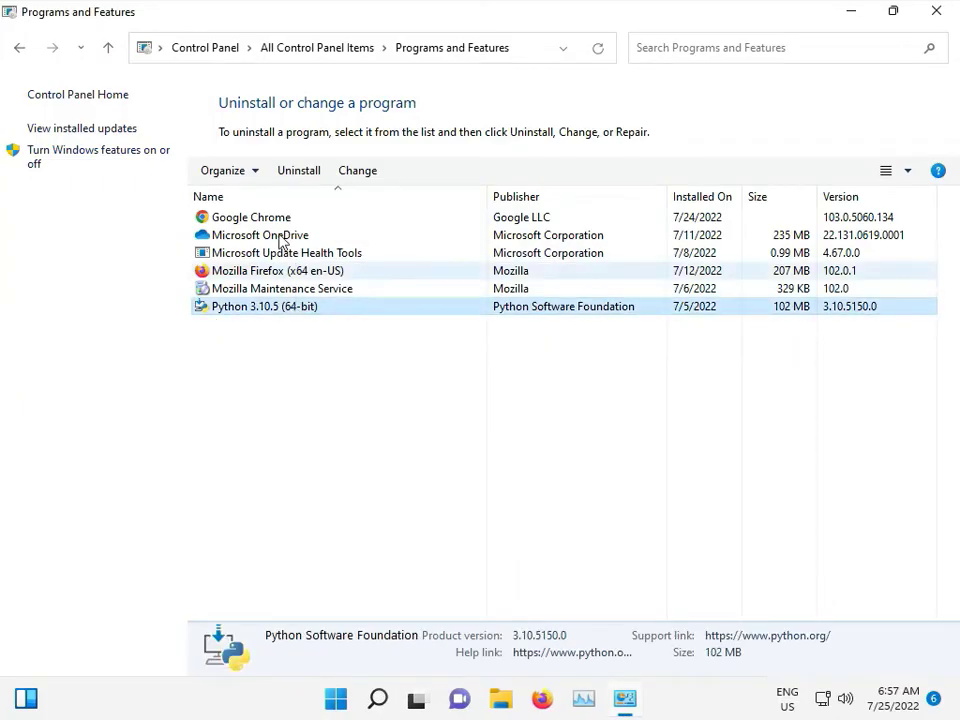
left_click(297, 172)
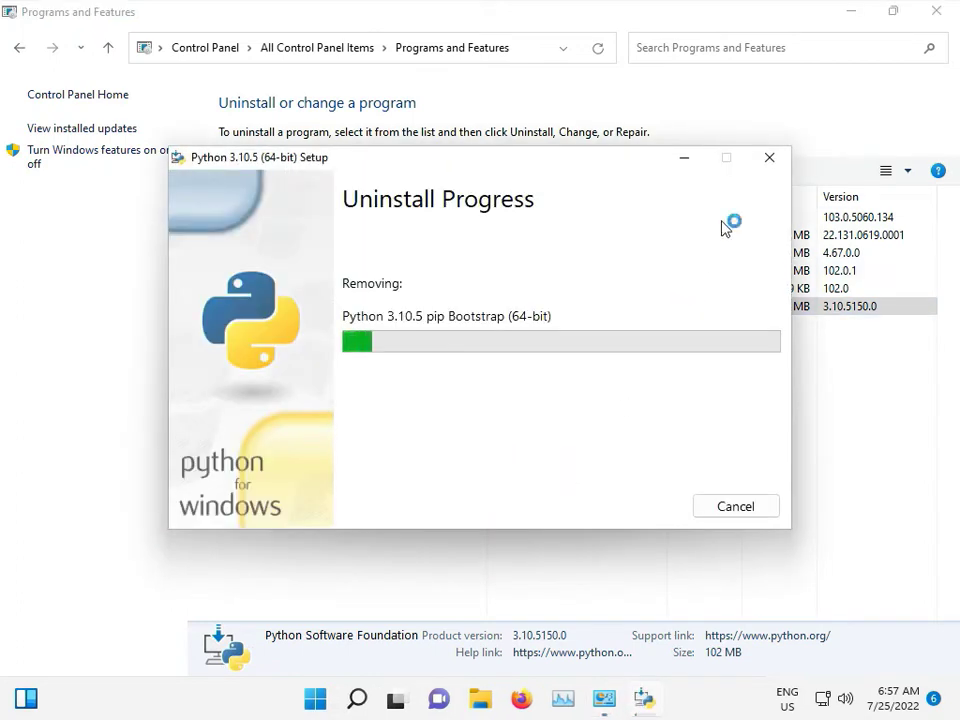
left_click(936, 14)
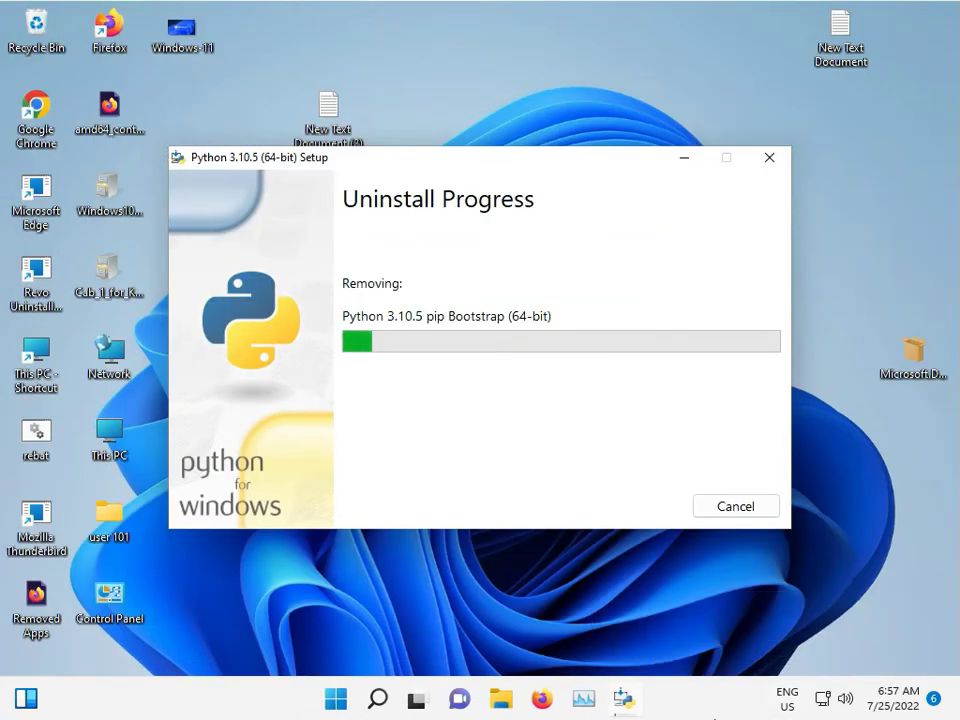
left_click(684, 157)
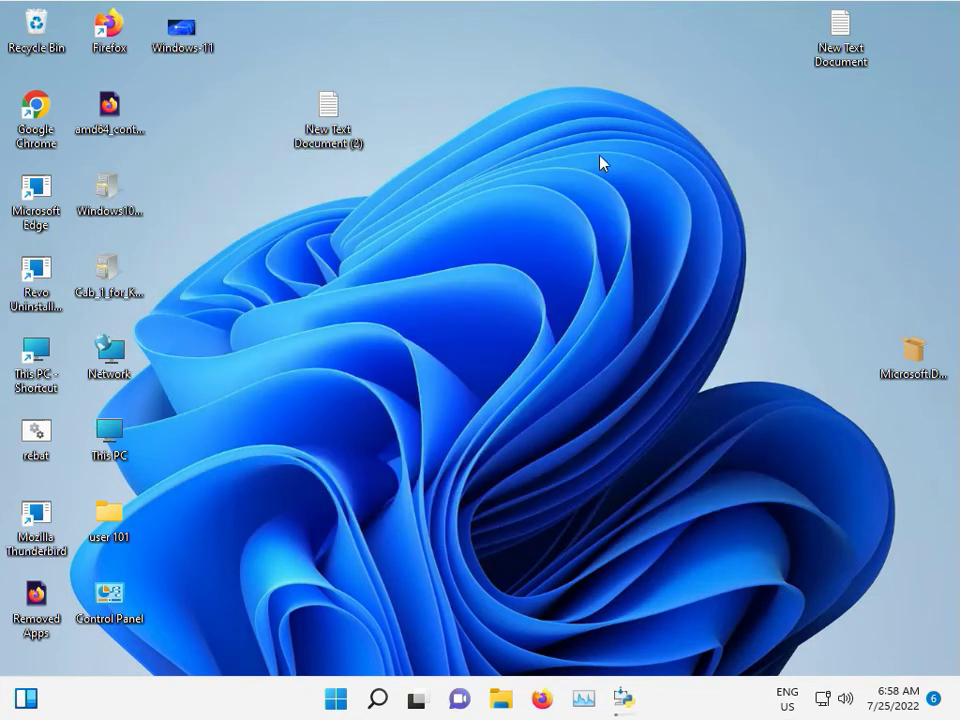
right_click(527, 241)
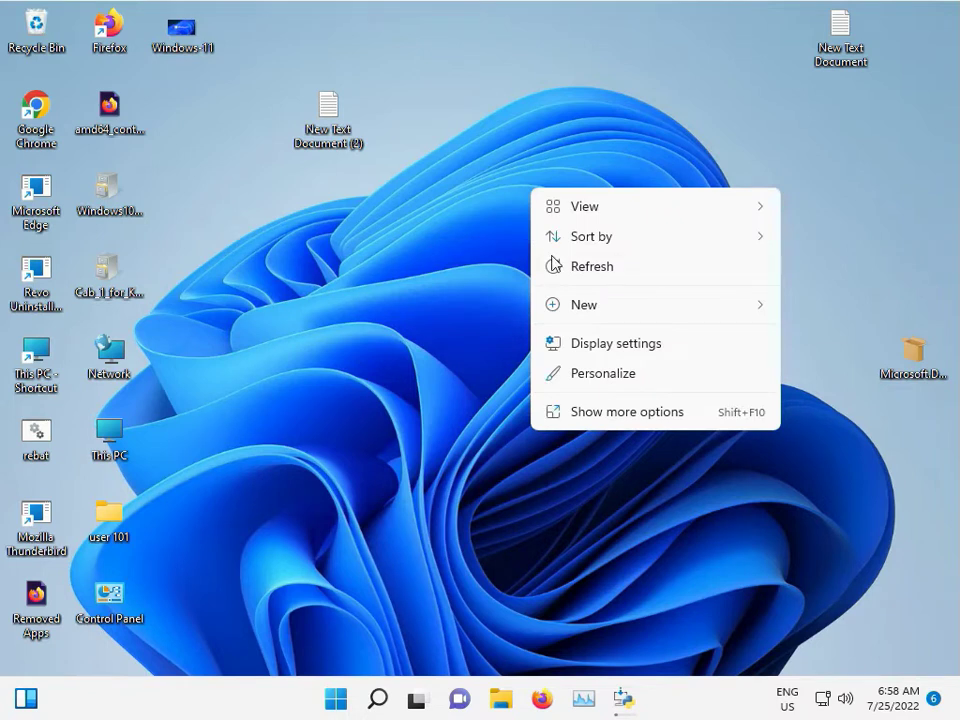
Step: Refresh the desktop and open the Local Disk (C:) properties from This PC in File Explorer
left_click(552, 265)
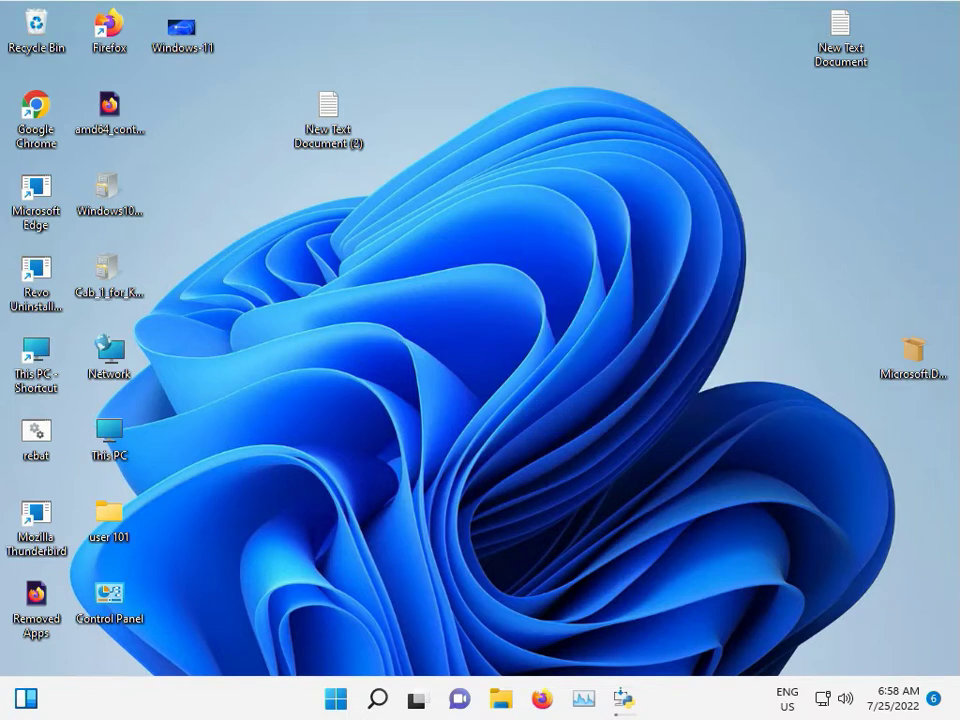
left_click(499, 702)
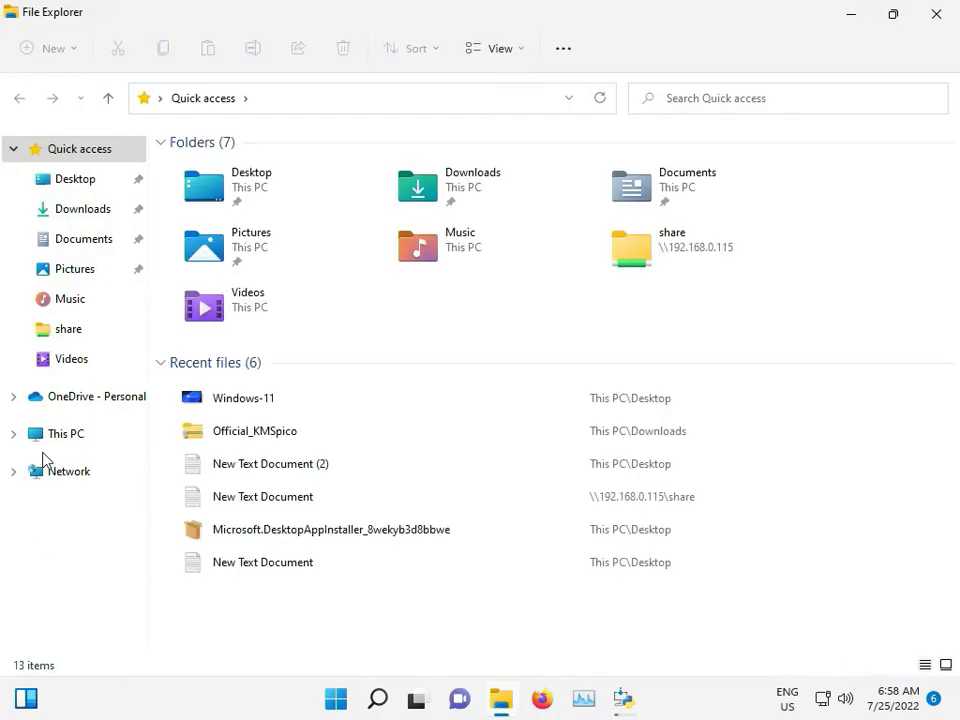
left_click(66, 436)
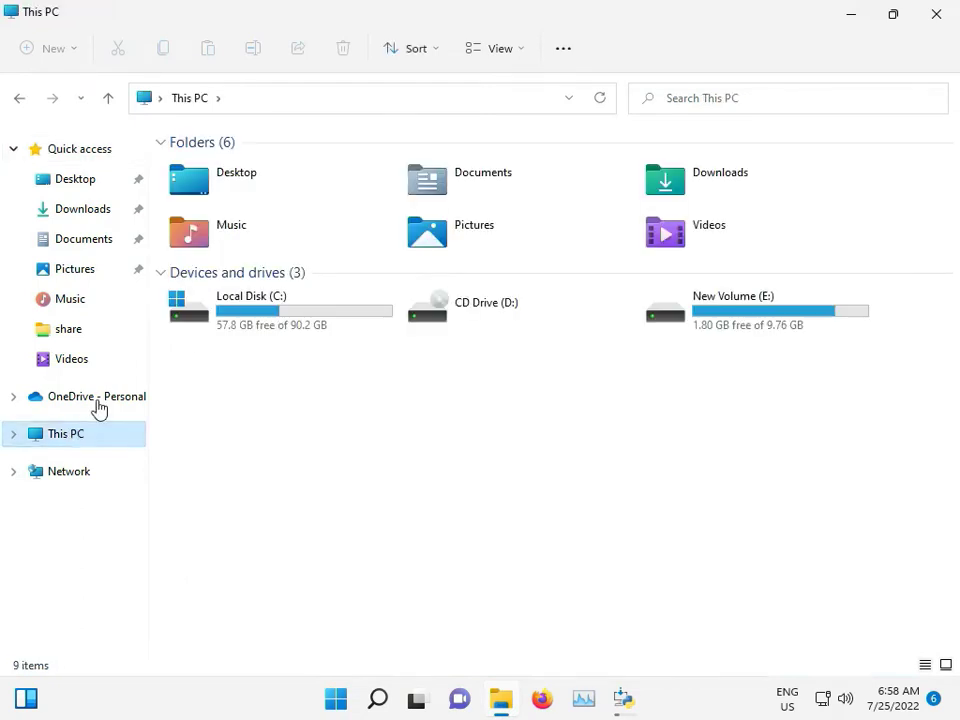
left_click(236, 320)
right_click(236, 320)
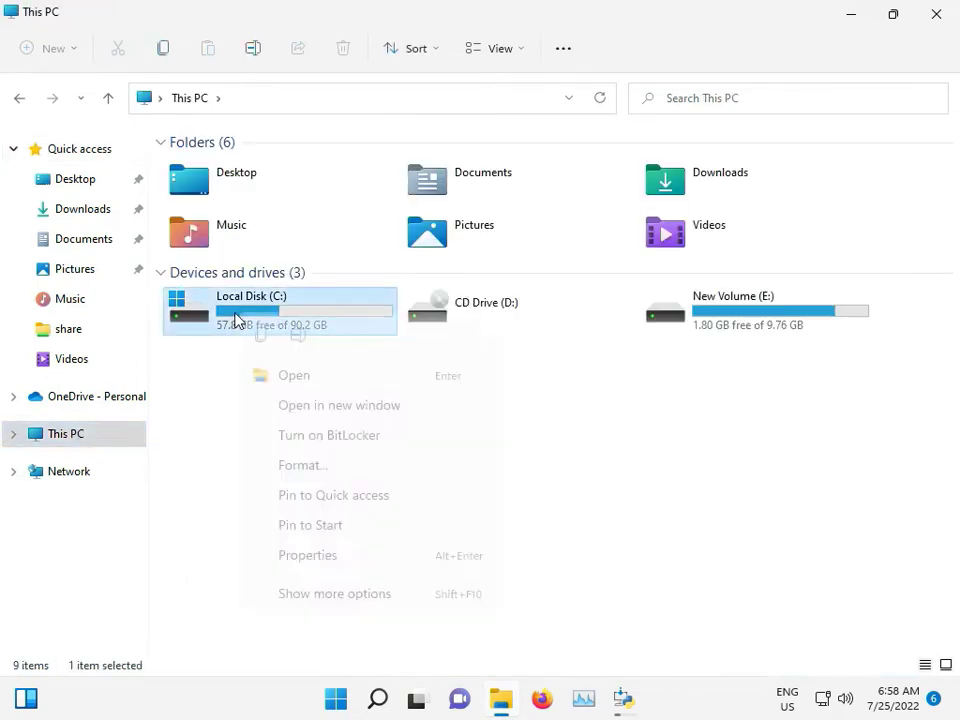
left_click(288, 595)
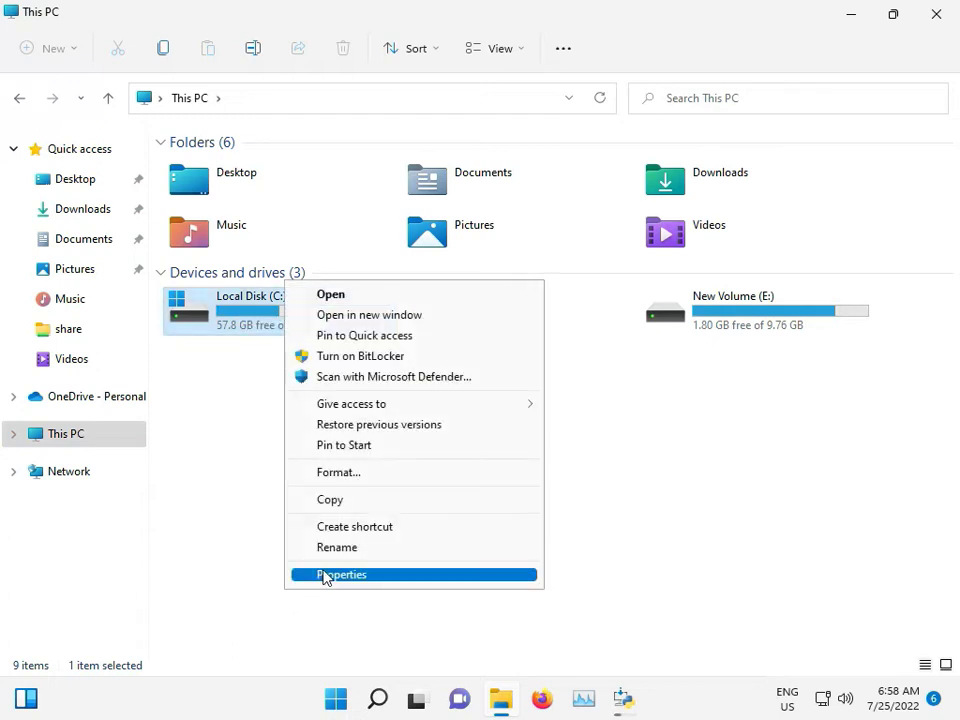
left_click(325, 575)
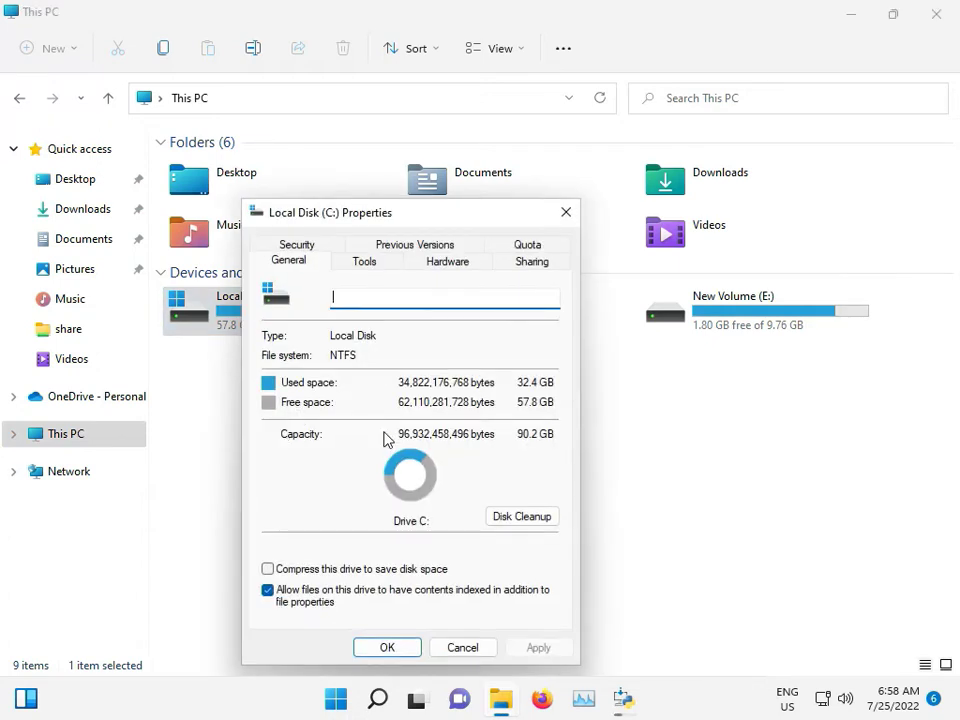
Step: Run Disk Cleanup on C: deleting downloaded program files and temporary internet files, then close Explorer
left_click(516, 518)
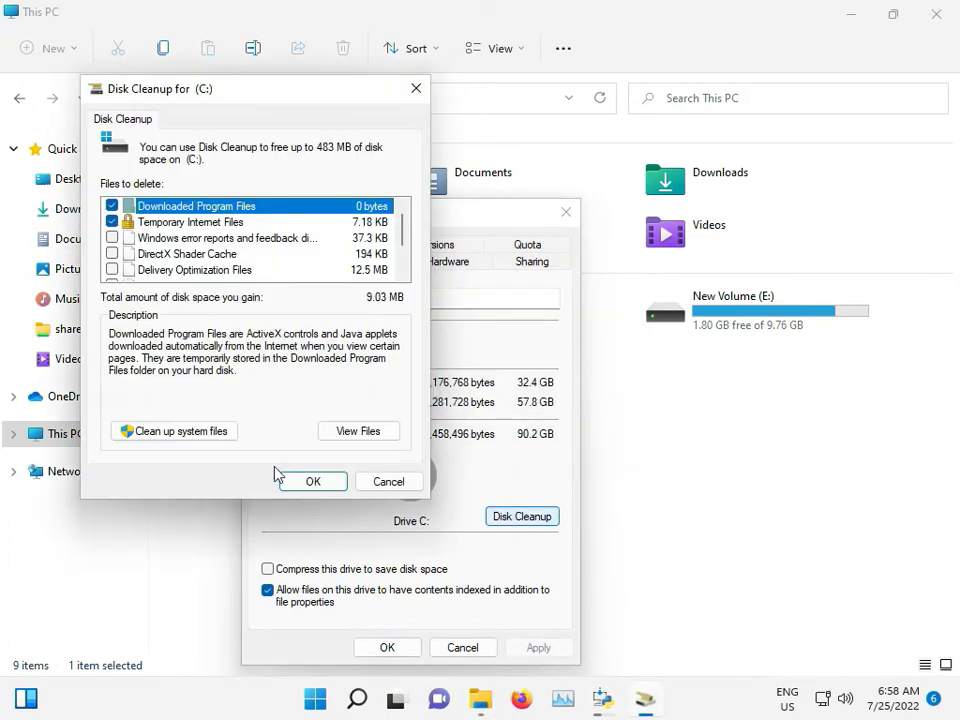
left_click(312, 482)
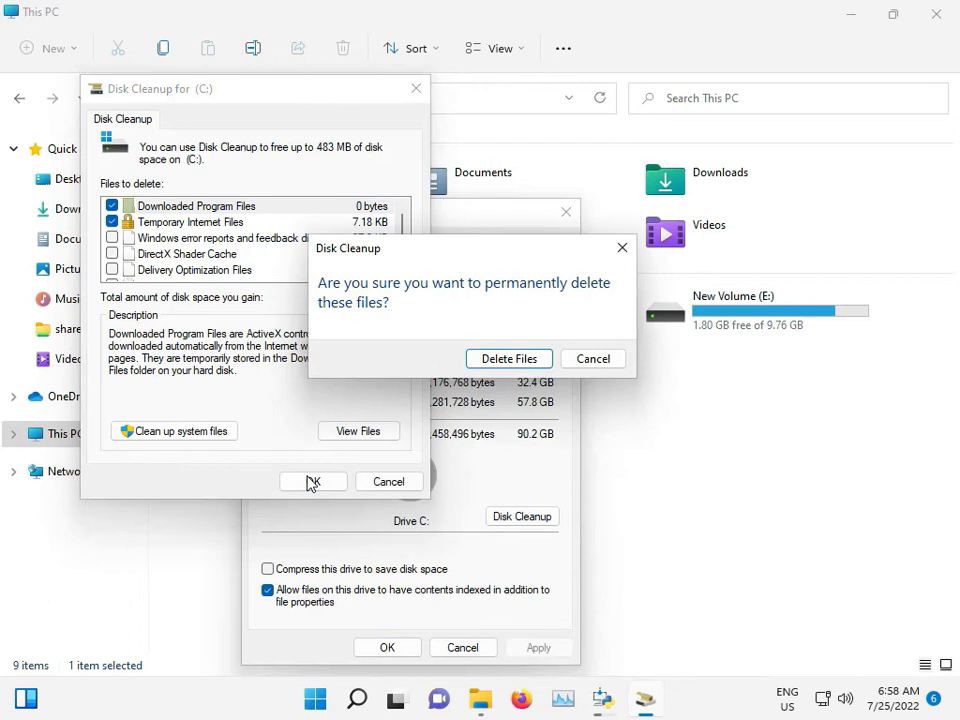
left_click(512, 360)
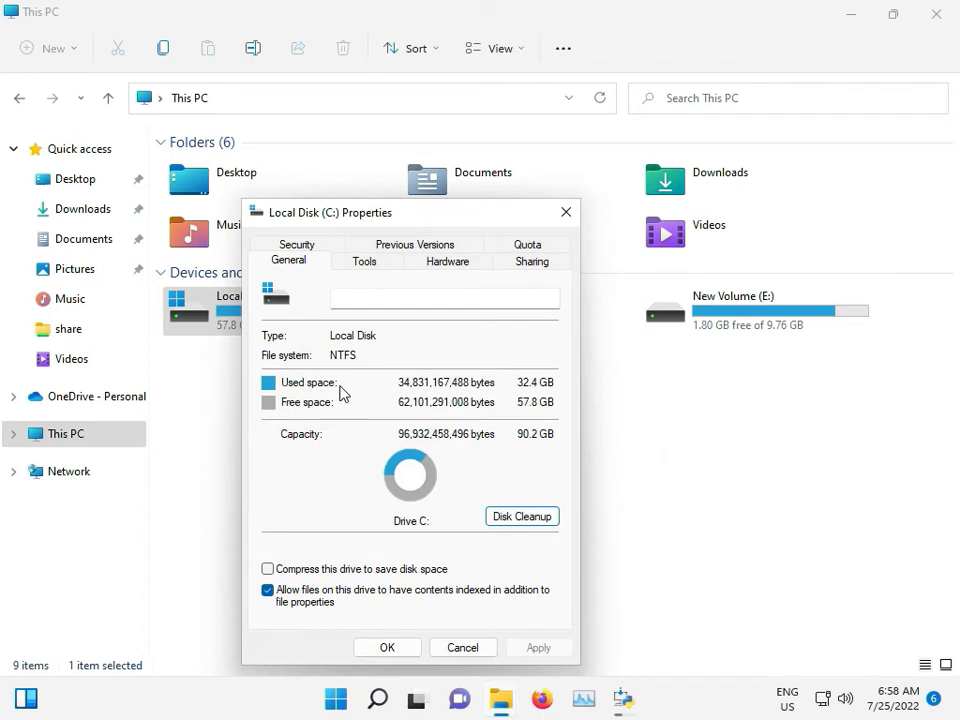
left_click(388, 650)
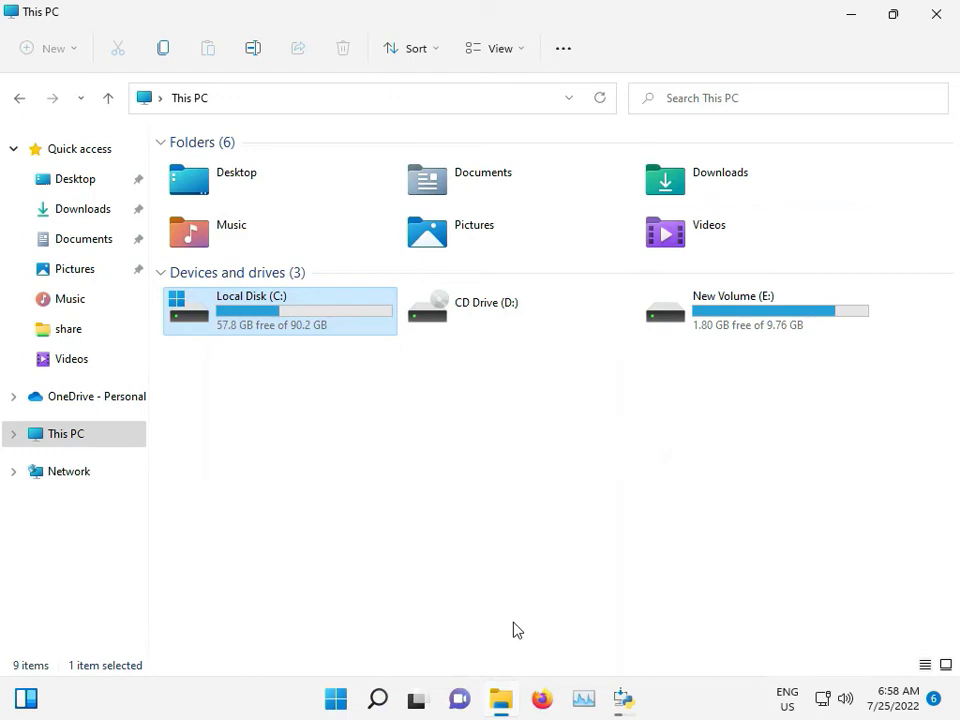
left_click(936, 22)
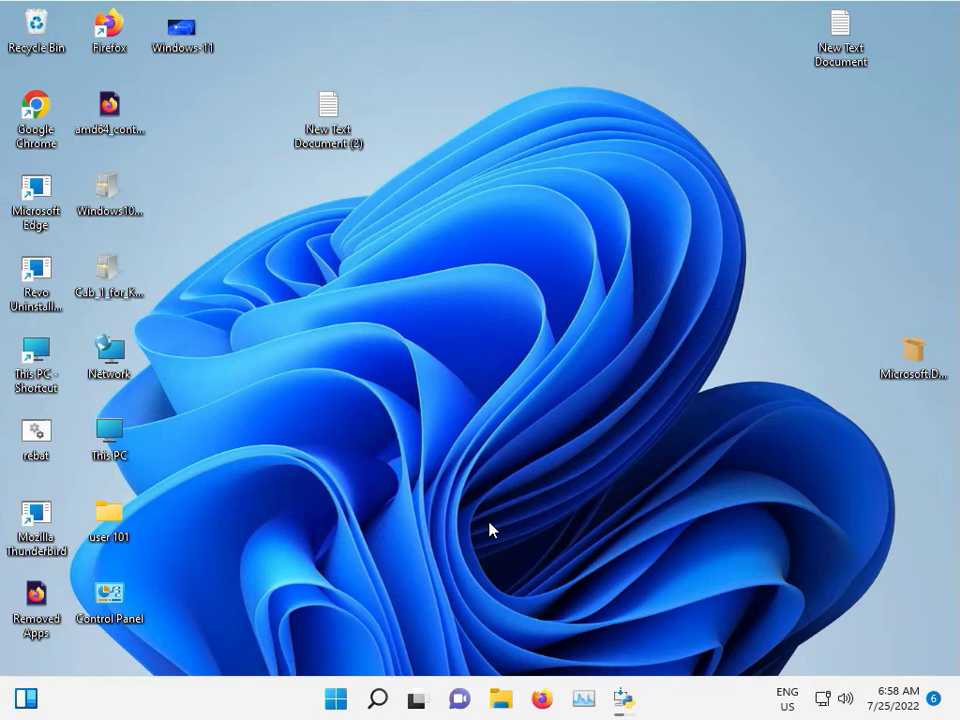
Step: Launch System Configuration by running msconfig from the Run box
key("super+r")
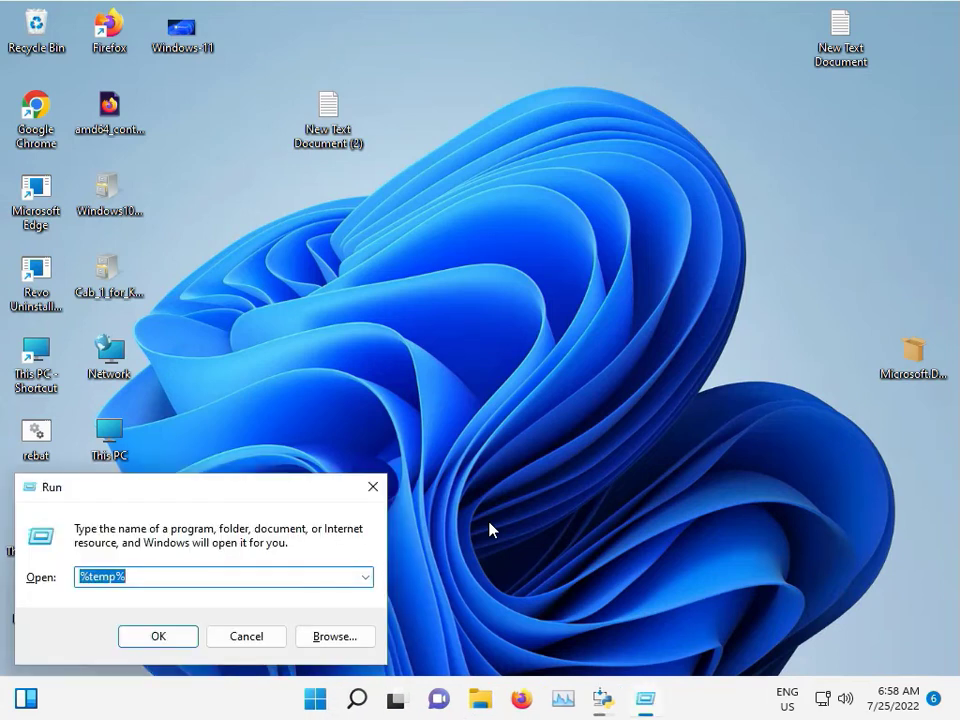
type("ms")
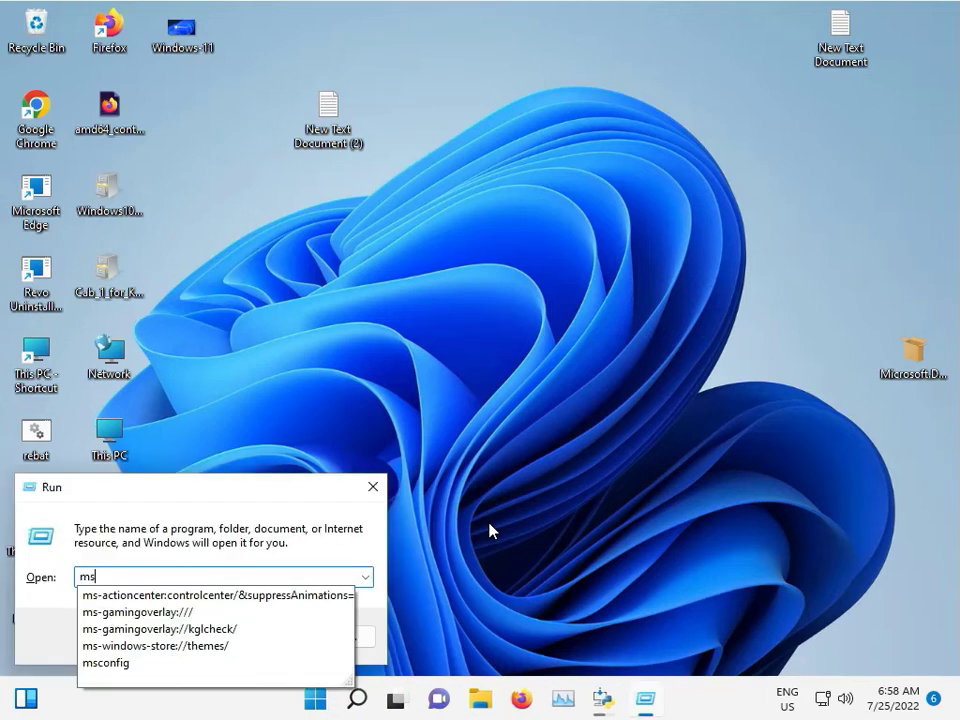
type("config")
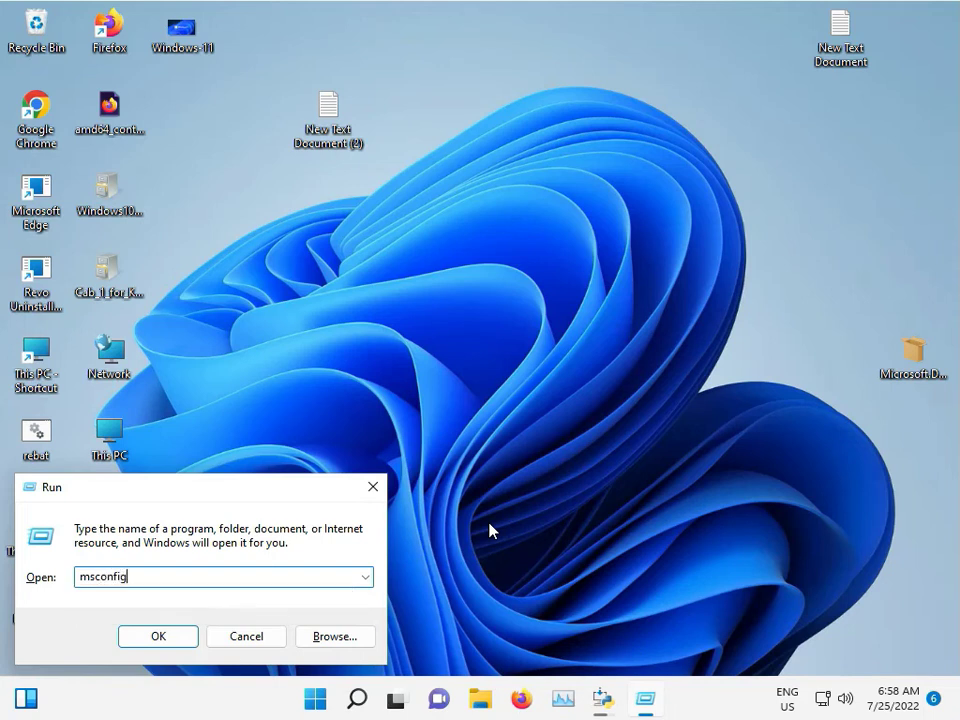
key("Return")
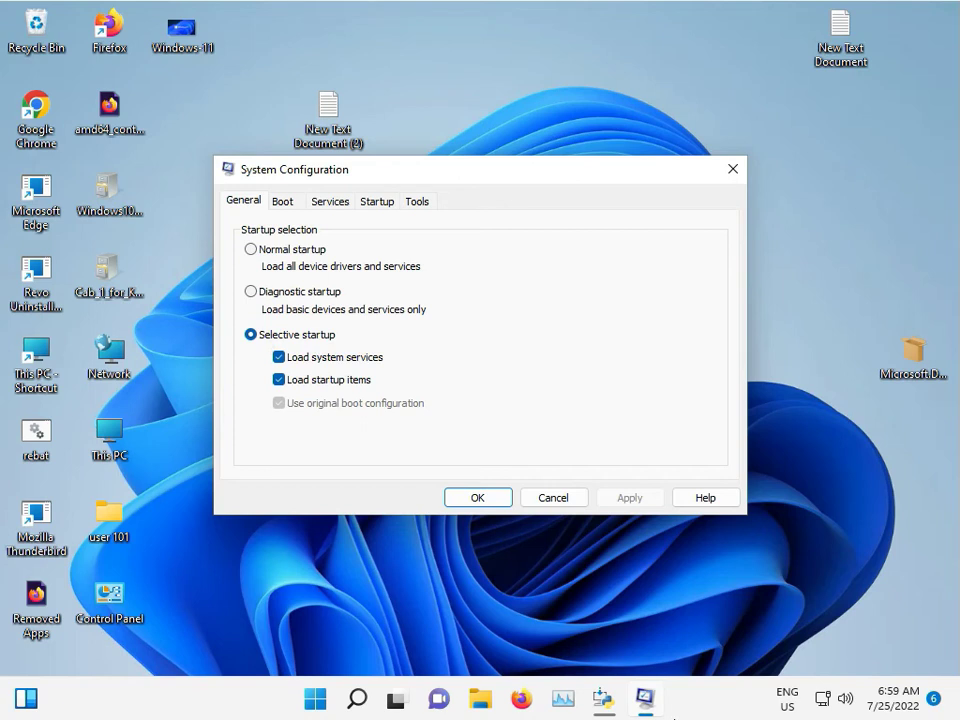
Step: Hide all Microsoft services, disable the four remaining Google and Mozilla services, and apply
left_click(331, 203)
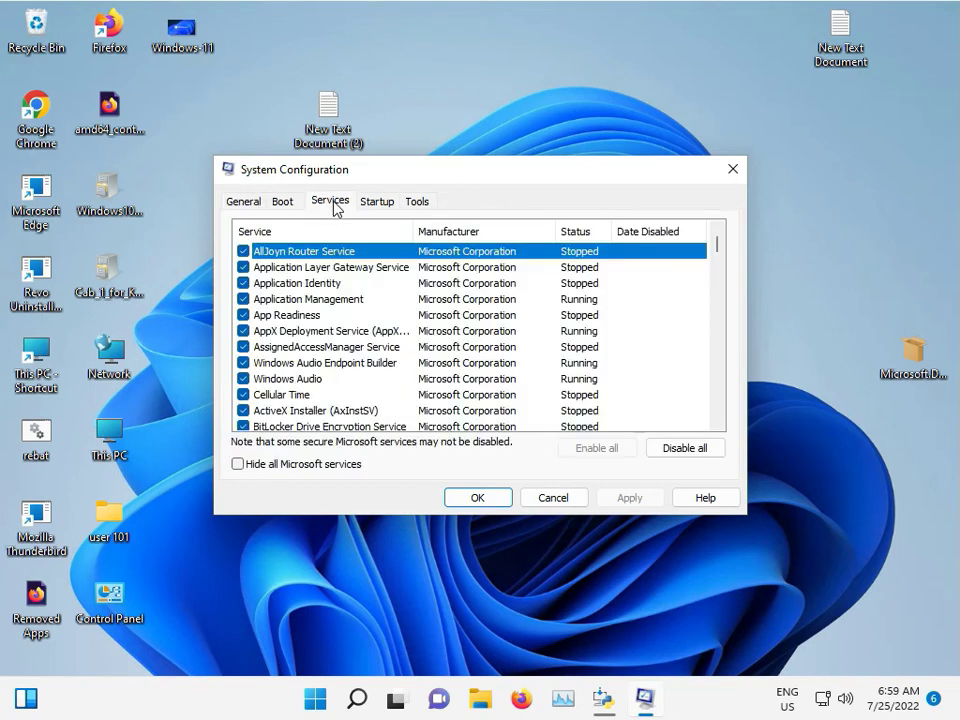
left_click(238, 466)
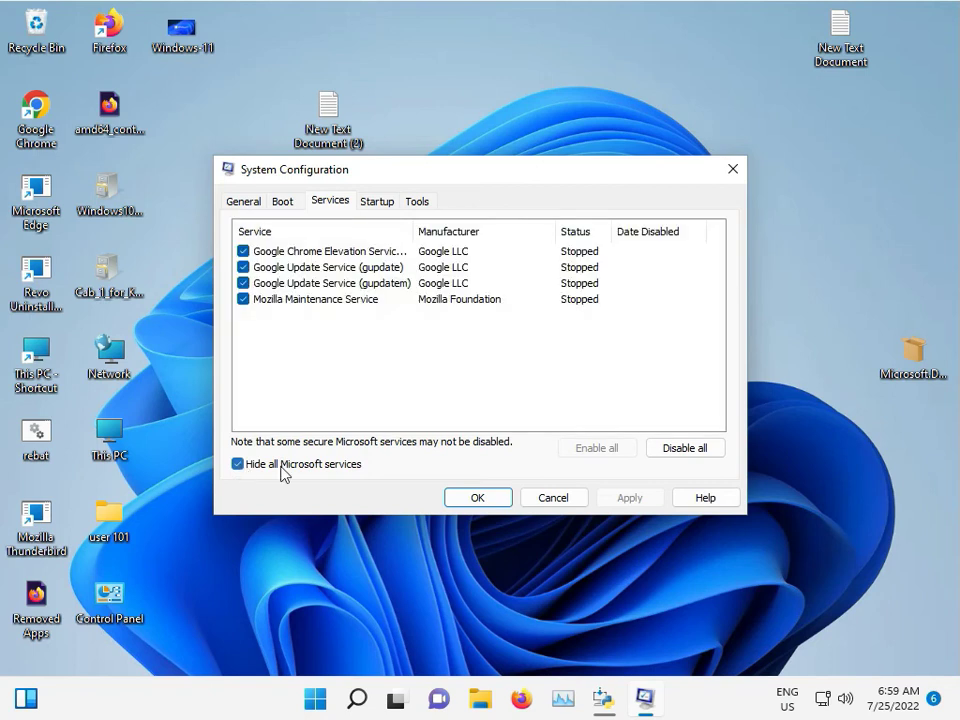
left_click(699, 452)
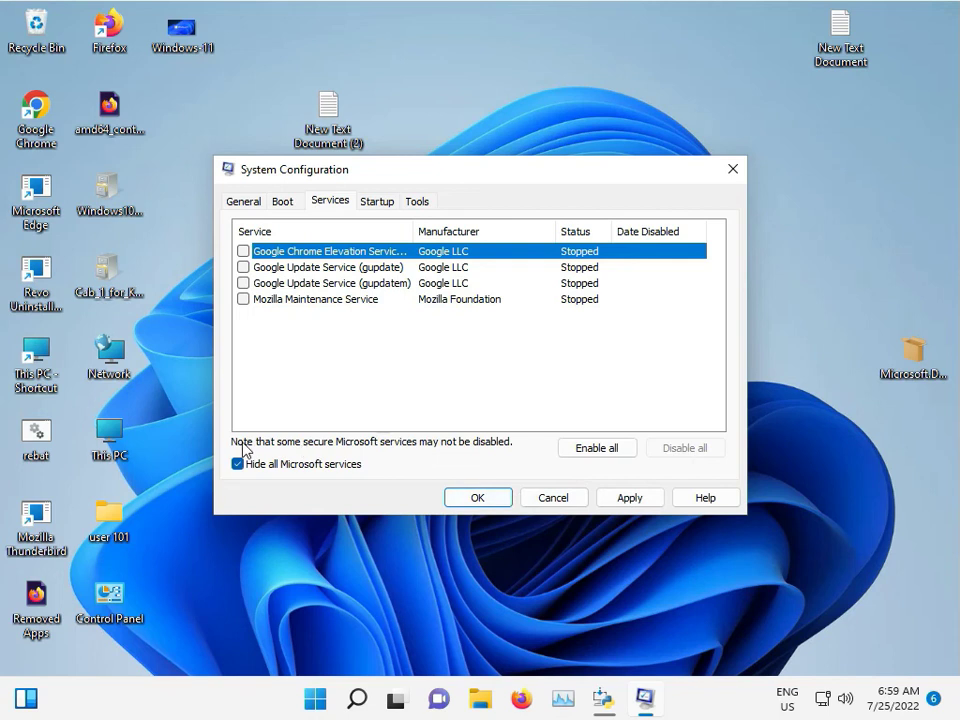
left_click(628, 497)
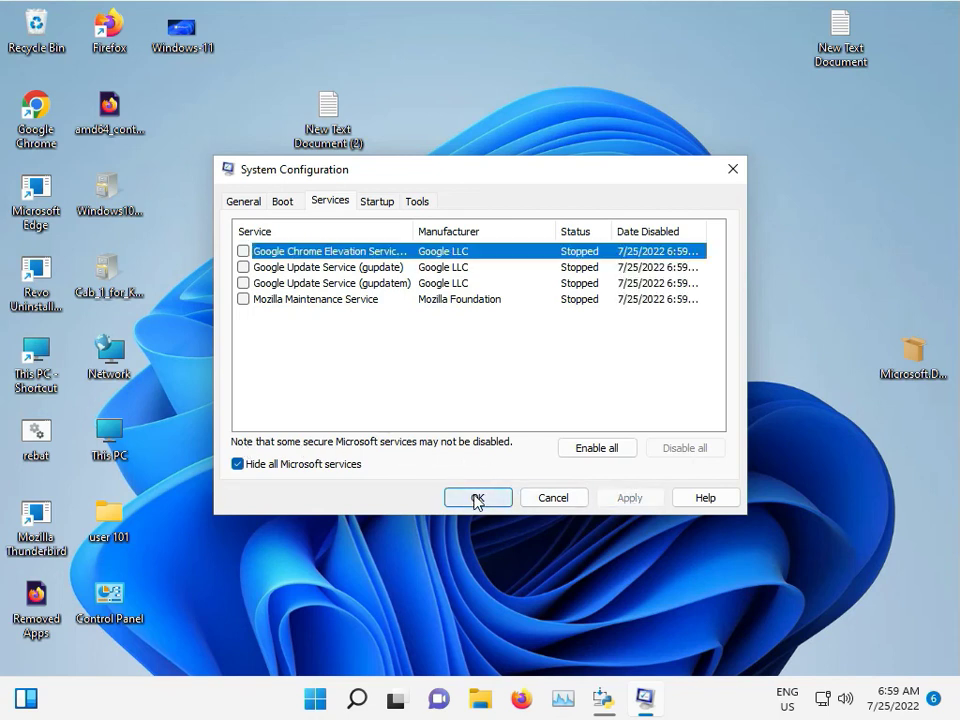
left_click(476, 499)
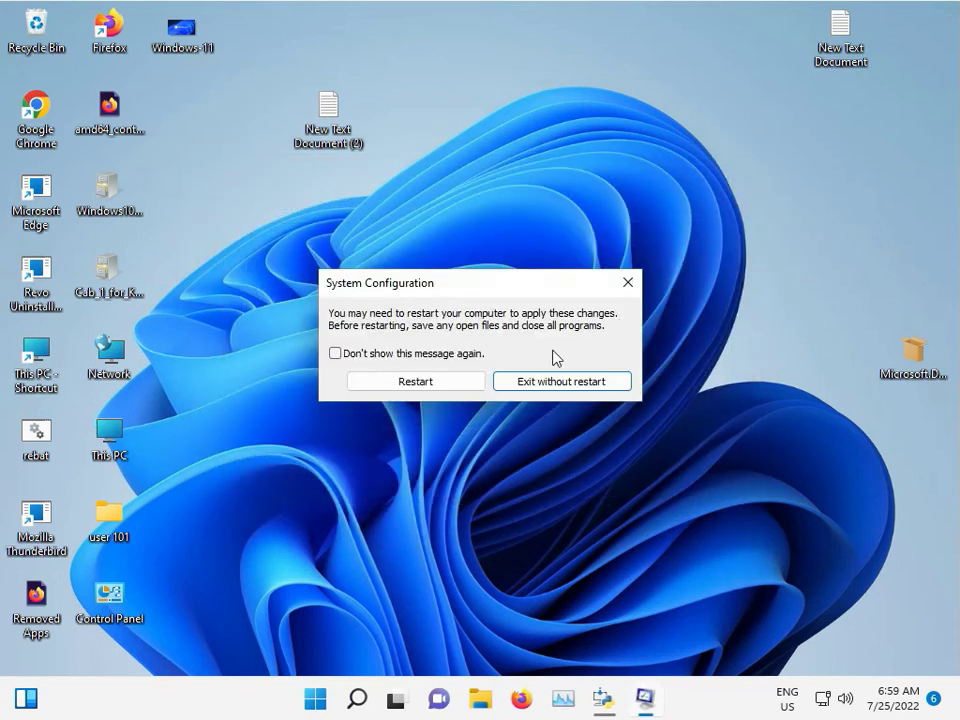